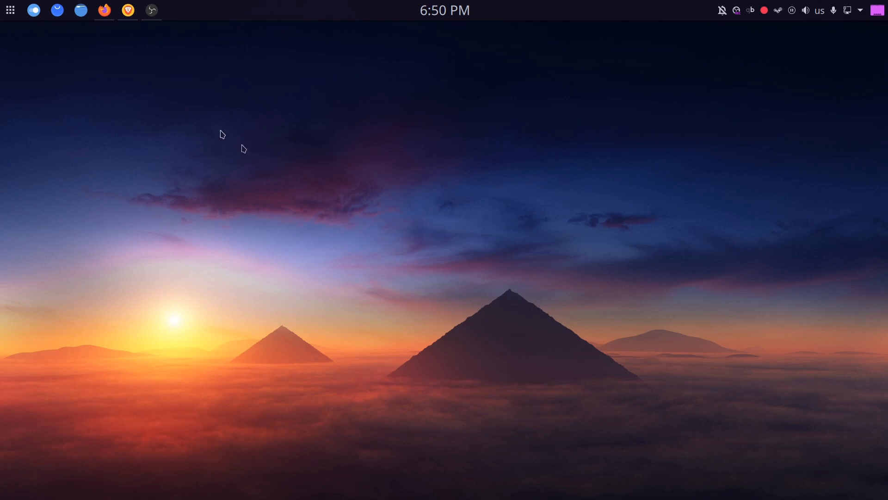
Switch to the Brave browser, search the web for the VMware download, and open the Download VMware Workstation Player page.
{"action": "left_click", "coordinate": [130, 16]}
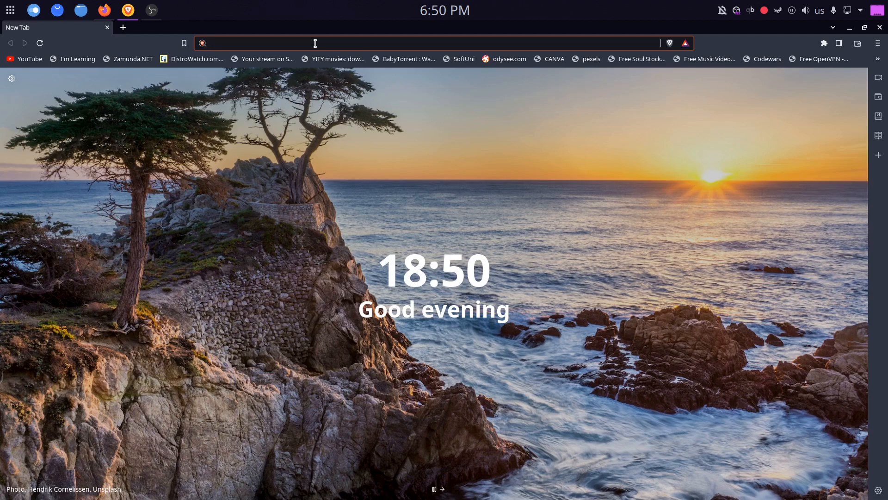
{"action": "type", "text": "vmware do"}
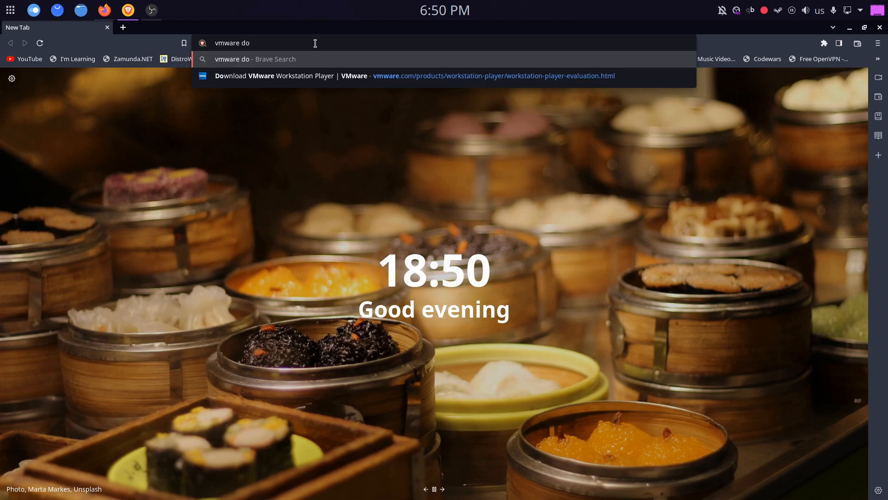
{"action": "type", "text": "wnoa"}
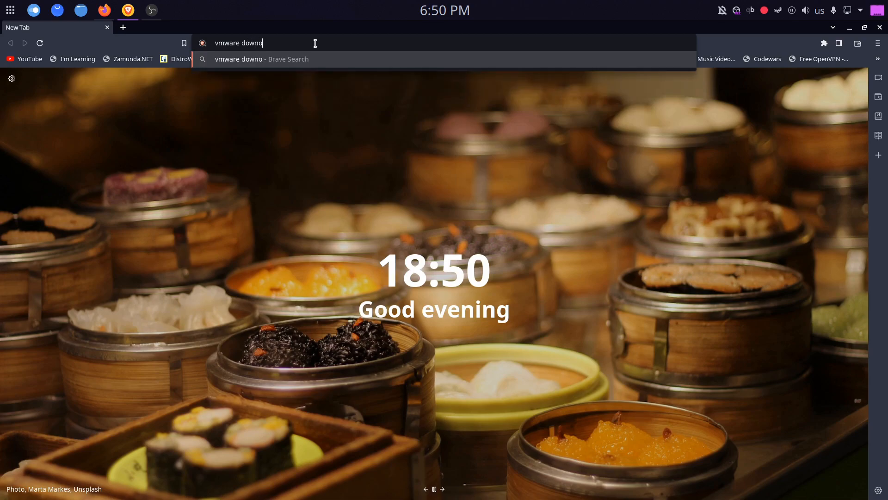
{"action": "type", "text": "d"}
{"action": "key", "text": "Return"}
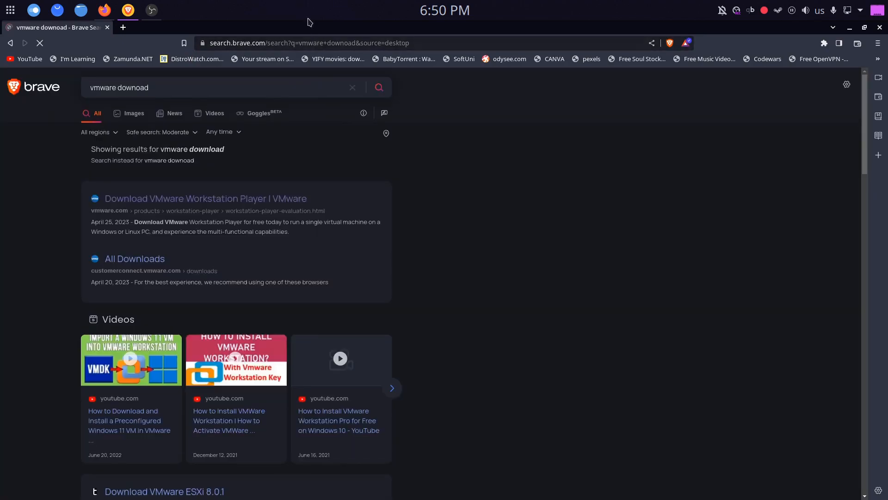
{"action": "left_click", "coordinate": [213, 200]}
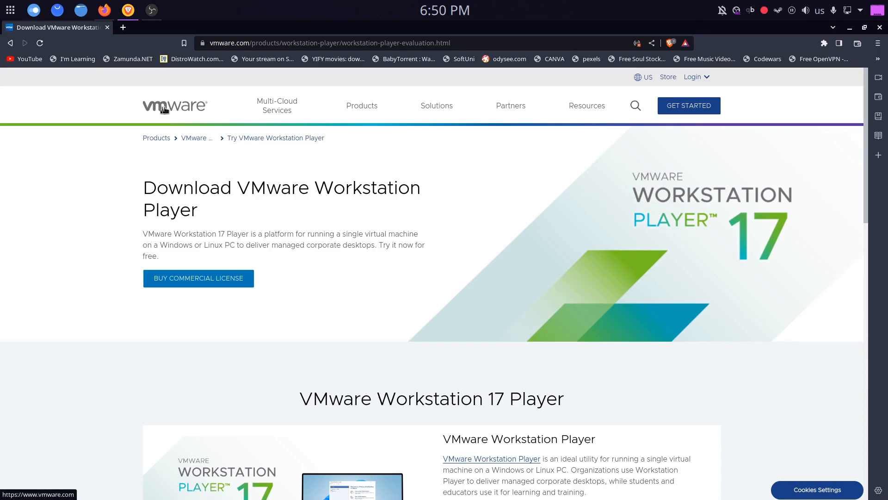
Start the Workstation 17 Player for Linux download, select the existing VMware bundle in Downloads as target, and cancel the save.
{"action": "scroll", "coordinate": [326, 238], "scroll_direction": "down", "scroll_amount": 3}
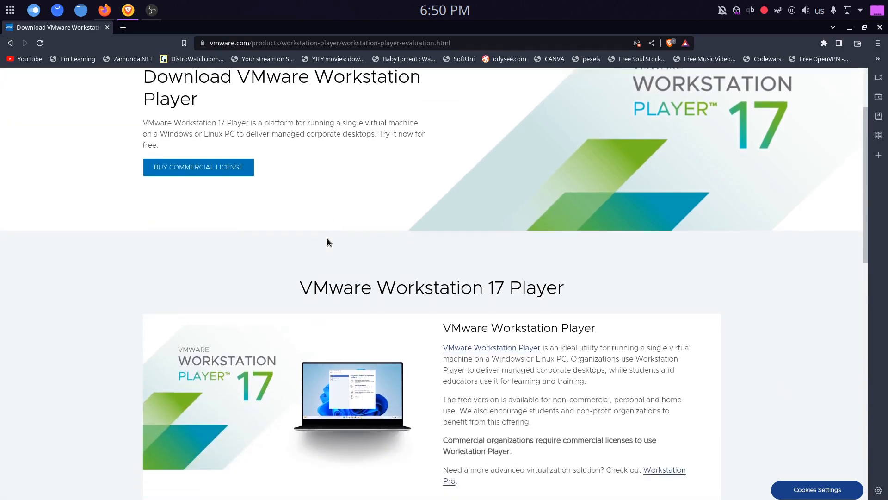
{"action": "left_click_drag", "start_coordinate": [302, 230], "coordinate": [484, 252]}
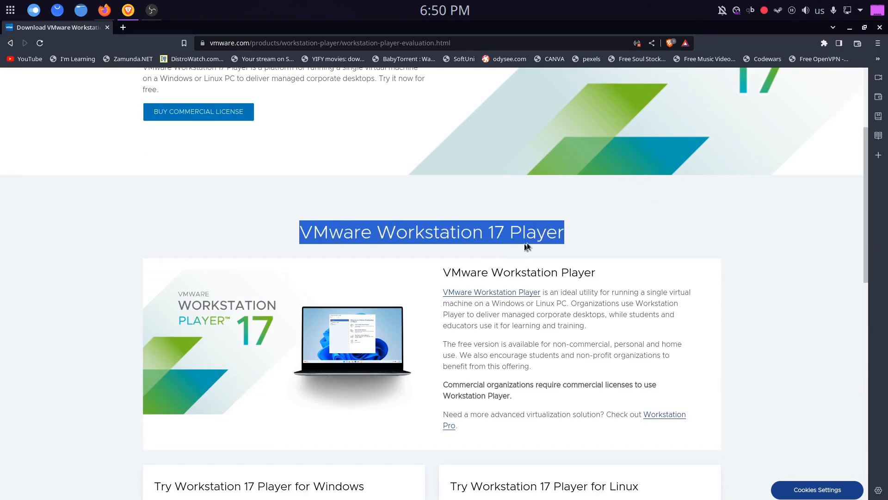
{"action": "scroll", "coordinate": [629, 254], "scroll_direction": "down", "scroll_amount": 4}
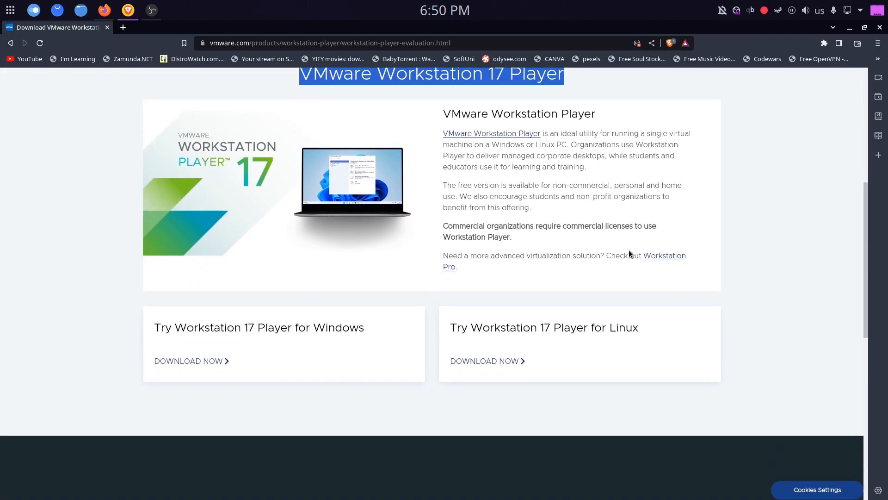
{"action": "scroll", "coordinate": [629, 250], "scroll_direction": "up", "scroll_amount": 1}
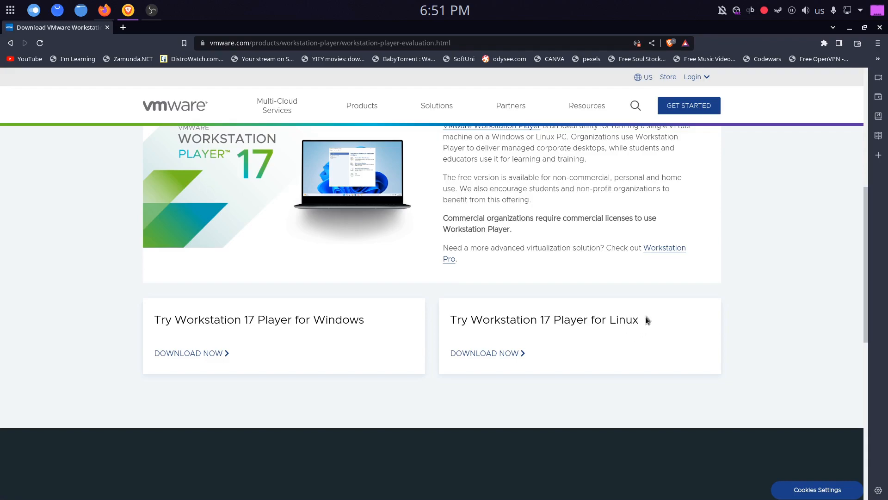
{"action": "left_click", "coordinate": [502, 354]}
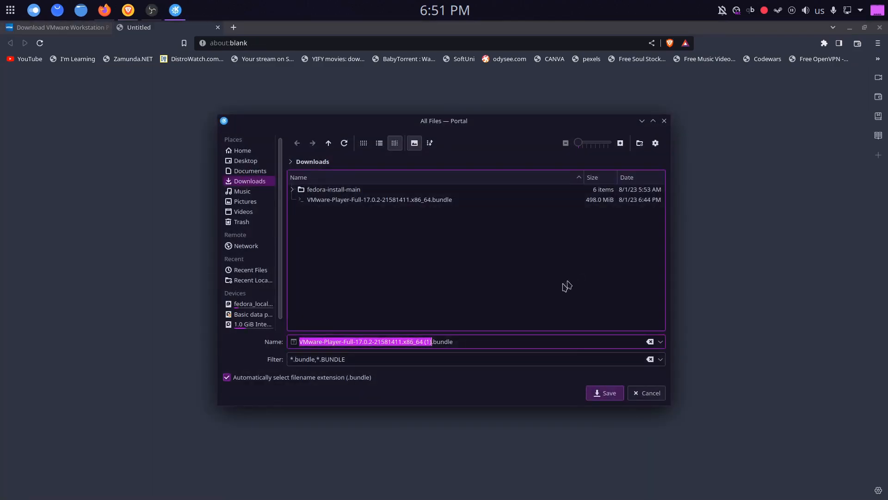
{"action": "left_click", "coordinate": [398, 202]}
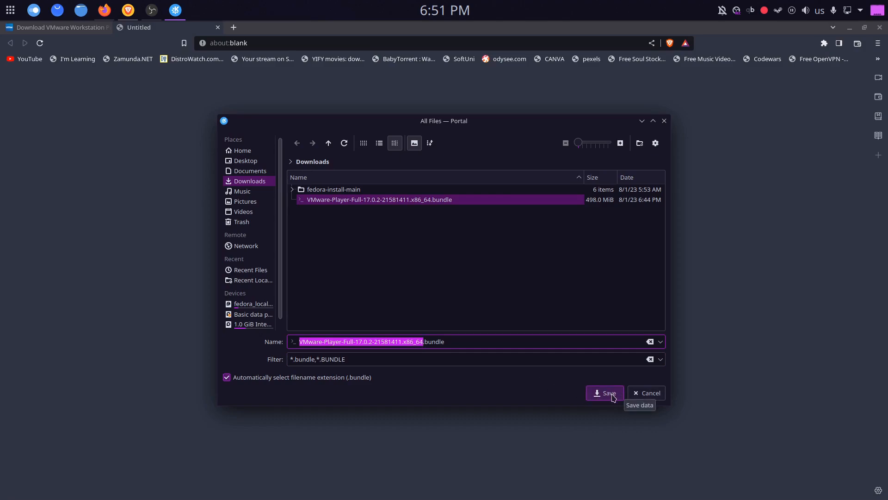
{"action": "left_click", "coordinate": [644, 394]}
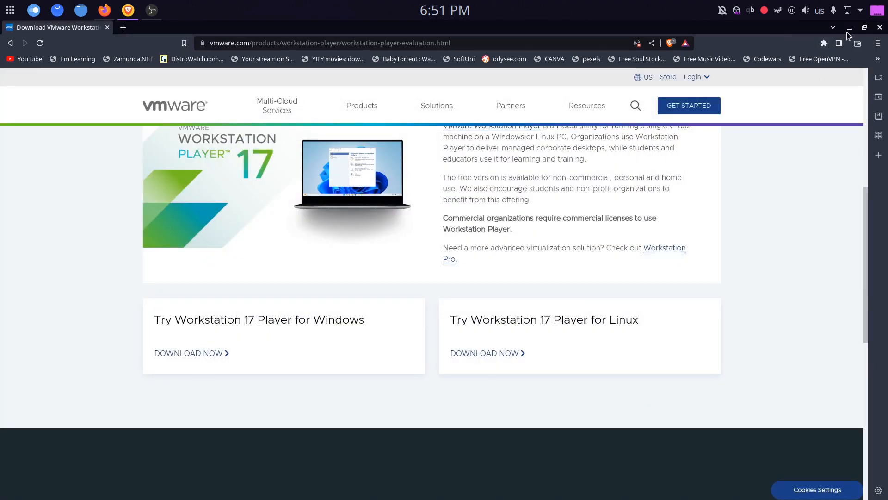
Minimize the browser and open the Downloads folder in the Dolphin file manager, selecting the VMware Player bundle.
{"action": "left_click", "coordinate": [849, 30]}
{"action": "left_click", "coordinate": [82, 11]}
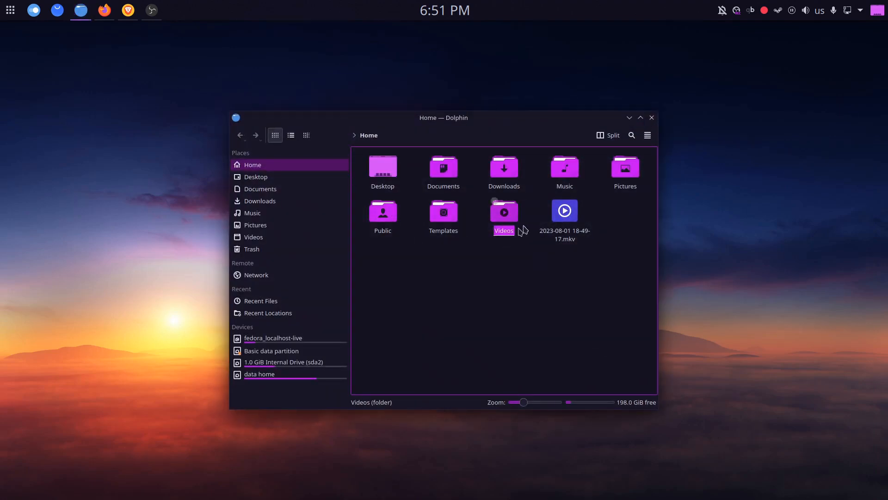
{"action": "left_click", "coordinate": [504, 169]}
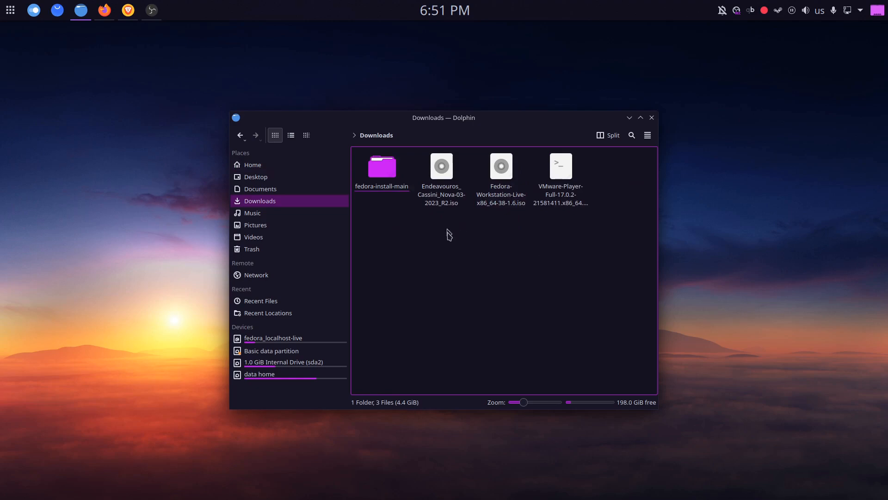
{"action": "left_click_drag", "start_coordinate": [555, 243], "coordinate": [569, 169]}
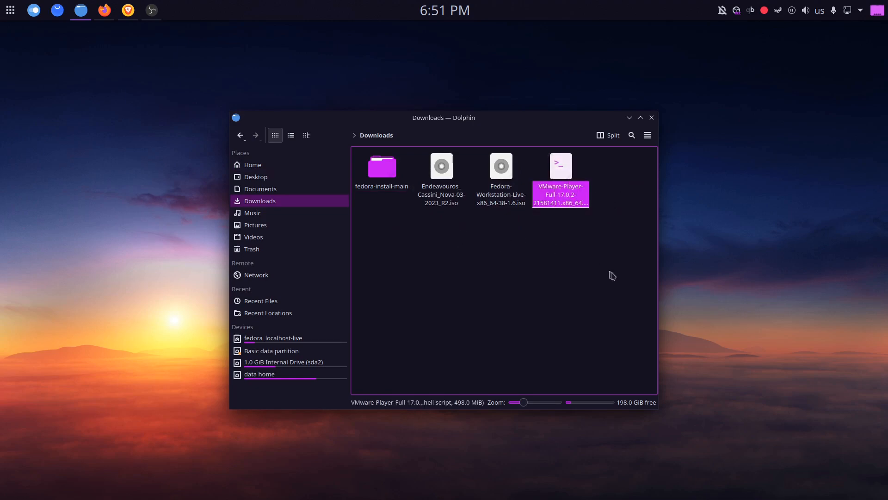
{"action": "right_click", "coordinate": [535, 277]}
{"action": "left_click", "coordinate": [596, 235]}
{"action": "left_click", "coordinate": [574, 182]}
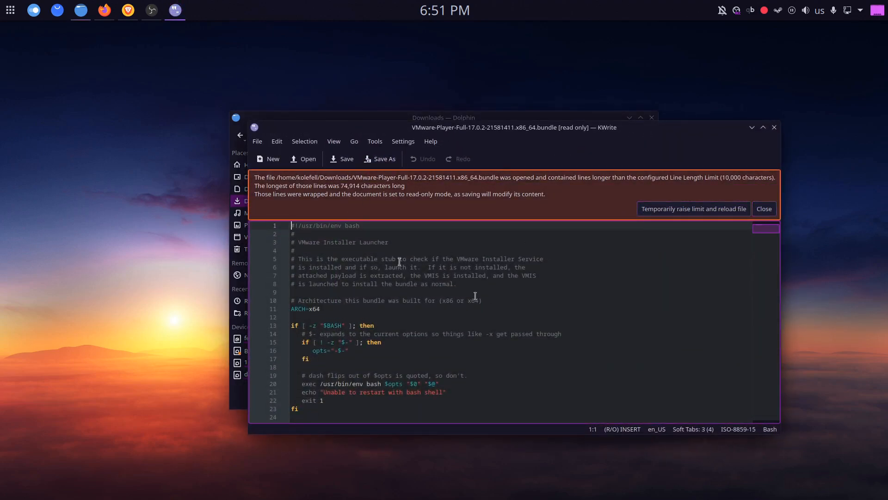
{"action": "left_click", "coordinate": [757, 210]}
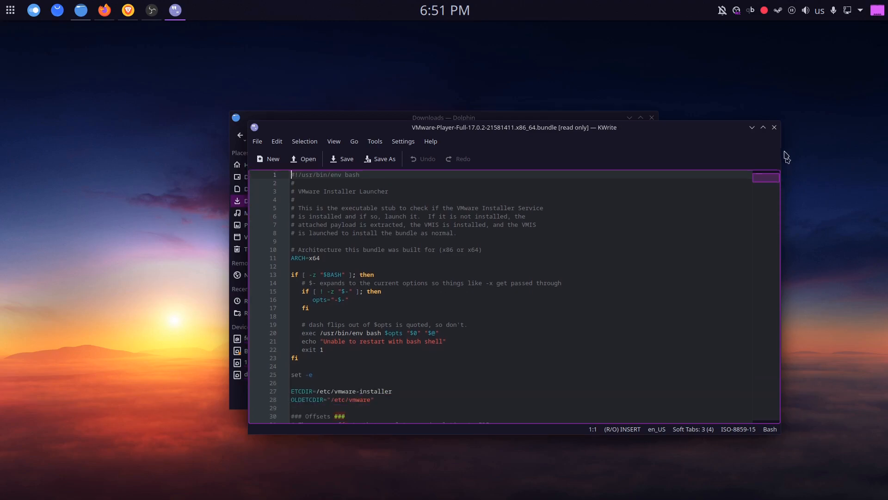
{"action": "left_click", "coordinate": [774, 128]}
Open a terminal in the Downloads folder and list its files with ls.
{"action": "right_click", "coordinate": [459, 293]}
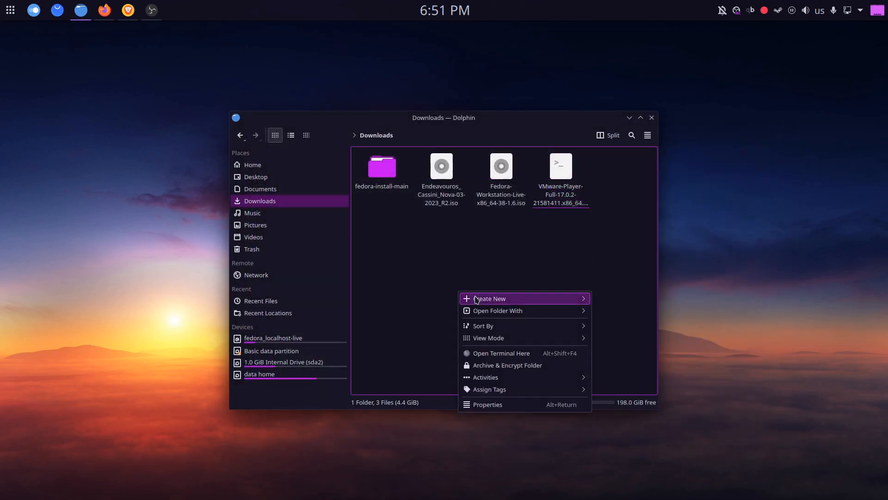
{"action": "left_click", "coordinate": [494, 358]}
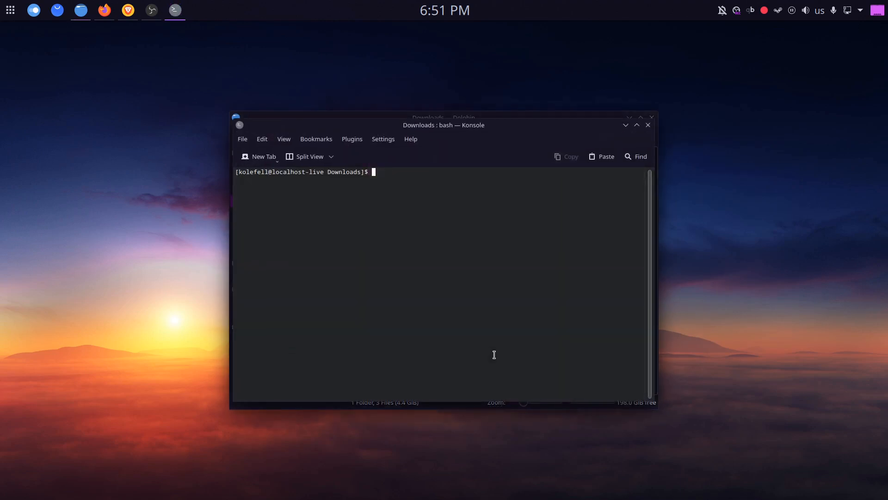
{"action": "left_click_drag", "start_coordinate": [477, 126], "coordinate": [587, 241]}
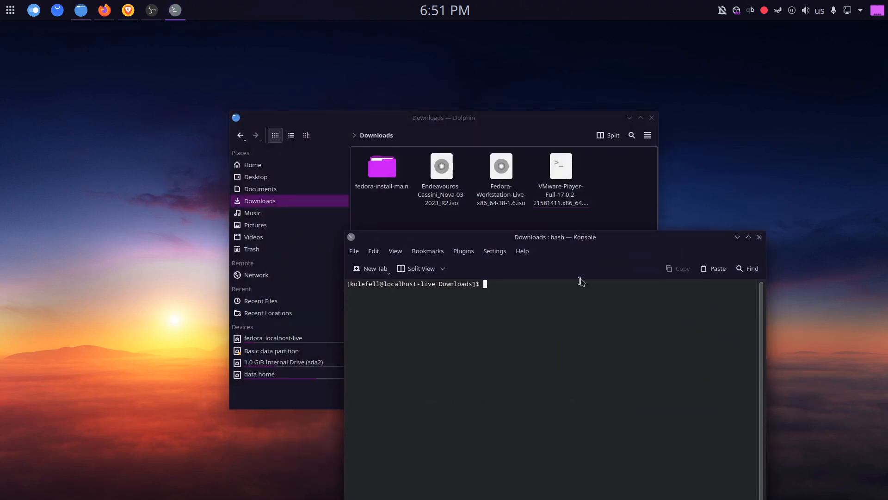
{"action": "type", "text": "ls"}
{"action": "key", "text": "Return"}
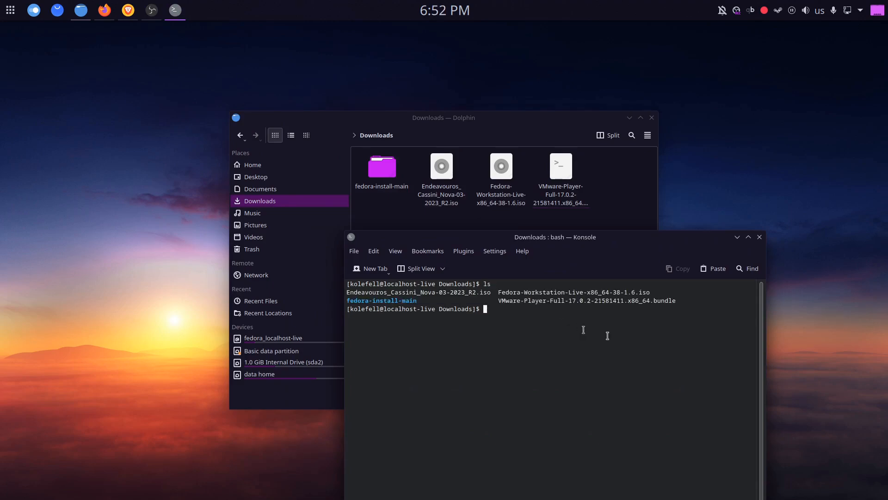
{"action": "left_click_drag", "start_coordinate": [497, 293], "coordinate": [665, 306]}
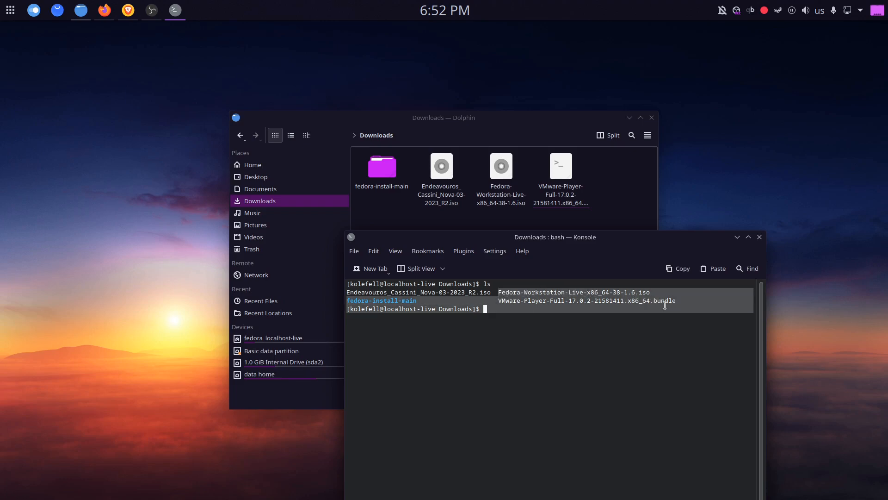
{"action": "left_click", "coordinate": [513, 311]}
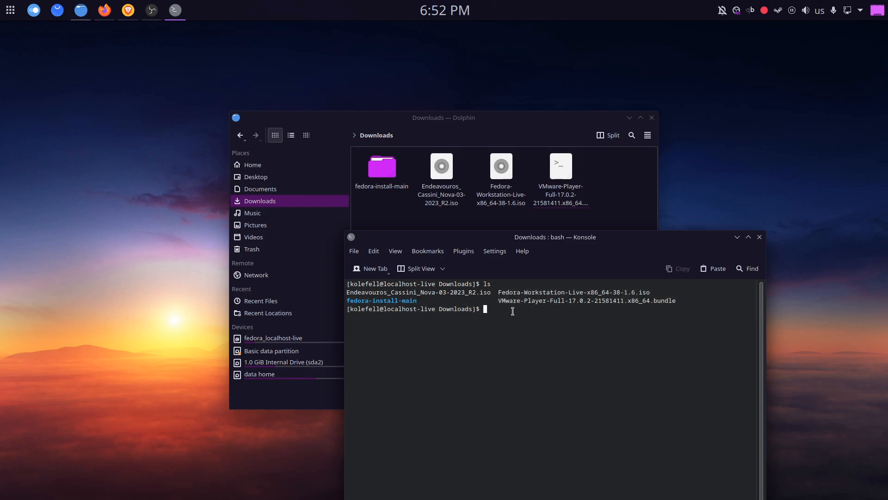
Make VMware-Player-Full-17.0.2-21581411.x86_64.bundle executable with chmod +x and list the folder again to check it.
{"action": "type", "text": "chmod +x V"}
{"action": "key", "text": "Tab"}
{"action": "key", "text": "Return"}
{"action": "type", "text": "ls"}
{"action": "key", "text": "Return"}
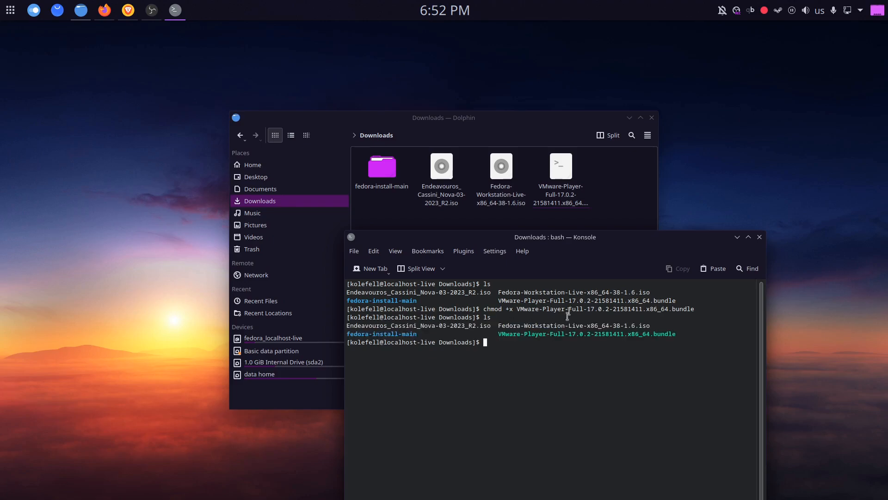
{"action": "left_click_drag", "start_coordinate": [498, 334], "coordinate": [751, 334]}
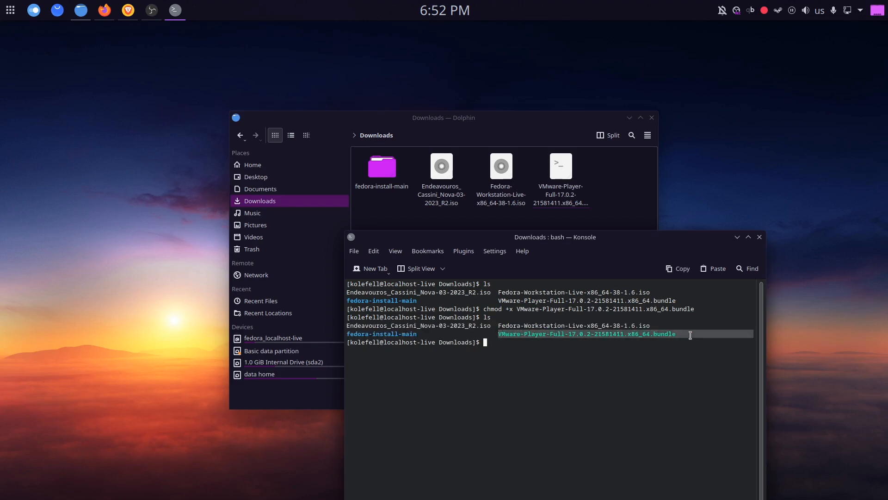
{"action": "left_click", "coordinate": [489, 344]}
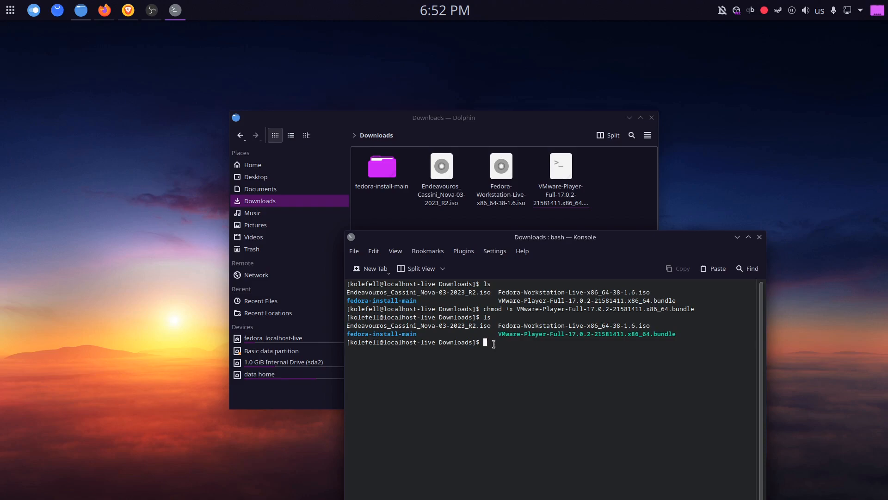
Try to run ./VMware-Player-Full-17.0.2-21581411.x86_64.bundle as a regular user.
{"action": "type", "text": "./V"}
{"action": "key", "text": "Tab"}
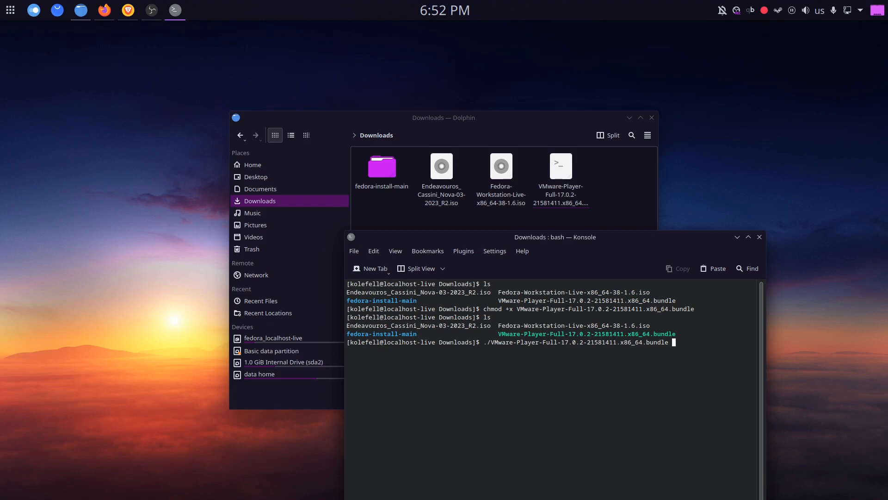
{"action": "key", "text": "Return"}
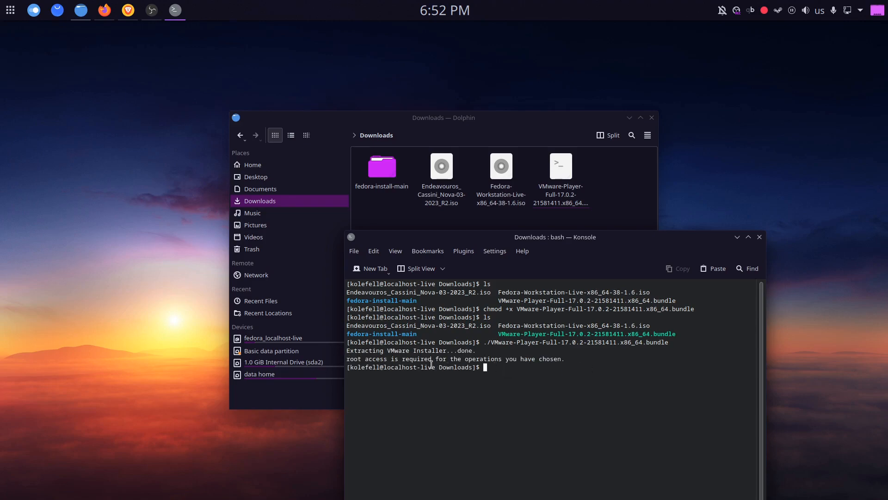
Run the installer as root with sudo ./VMware-Player-Full-17.0.2-21581411.x86_64.bundle, minimizing the file manager and repositioning the terminal meanwhile.
{"action": "key", "text": "Up"}
{"action": "key", "text": "Home"}
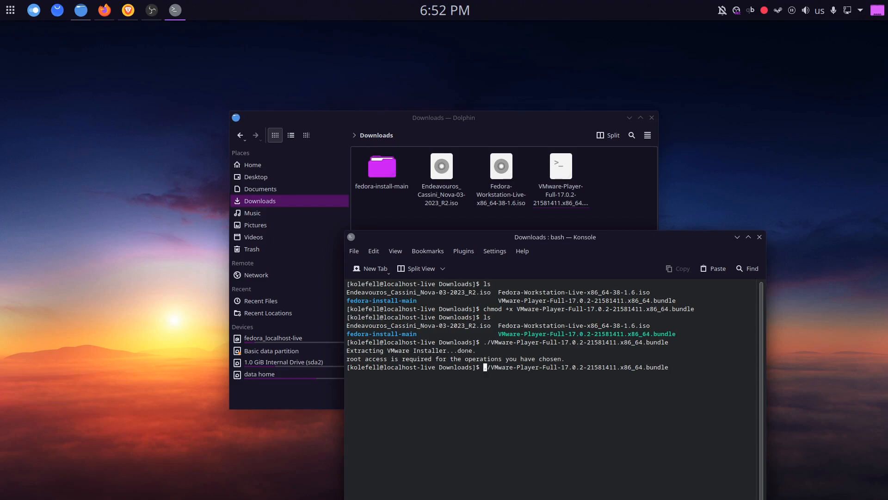
{"action": "type", "text": "sudo"}
{"action": "key", "text": "Return"}
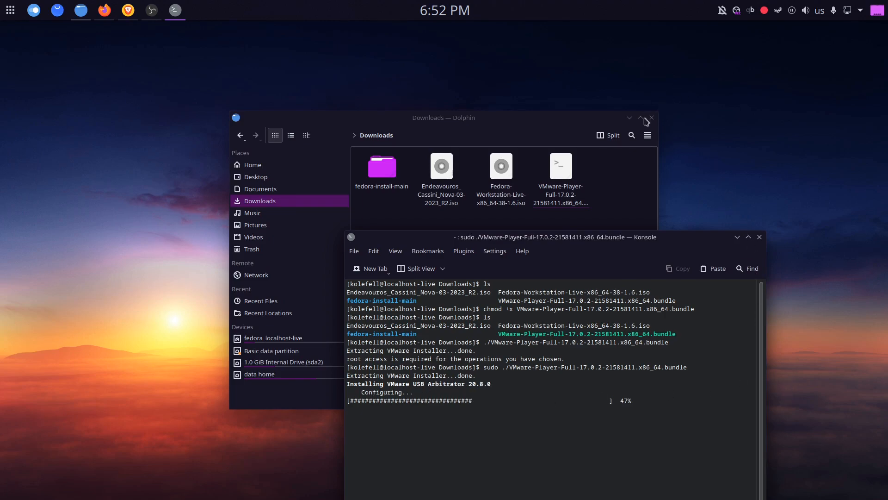
{"action": "left_click", "coordinate": [630, 118]}
{"action": "left_click_drag", "start_coordinate": [632, 235], "coordinate": [548, 150]}
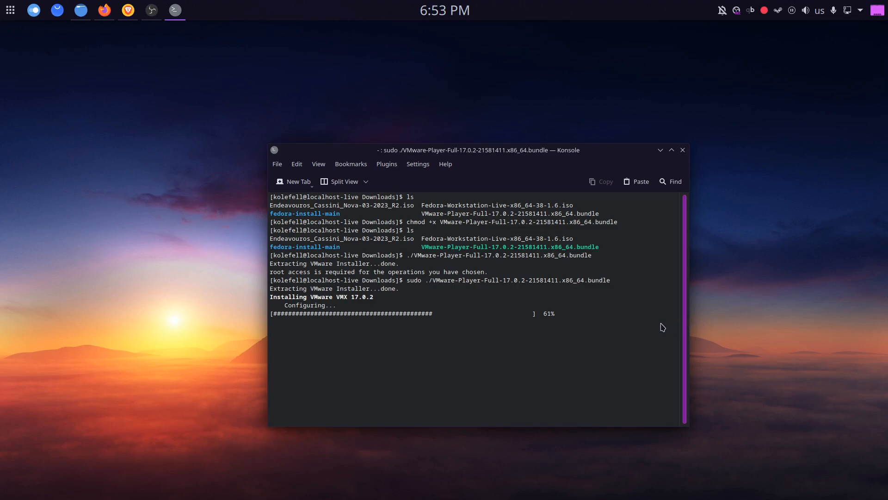
{"action": "left_click_drag", "start_coordinate": [550, 152], "coordinate": [486, 125]}
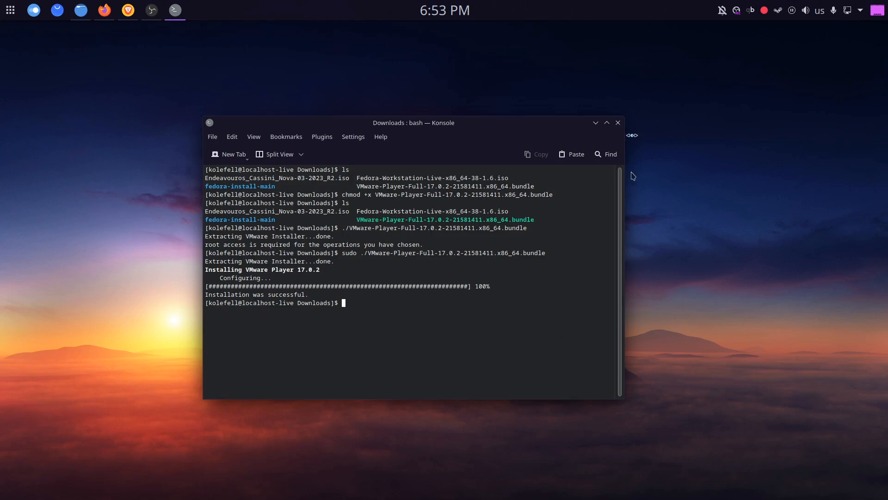
Close the terminal, search the installed applications for "vm", and launch VMware Player.
{"action": "left_click", "coordinate": [618, 123]}
{"action": "key", "text": "super"}
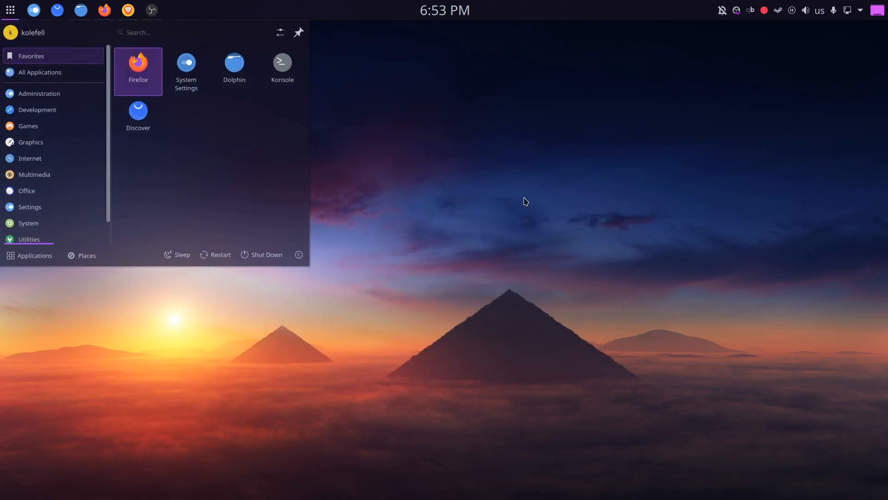
{"action": "type", "text": "vm"}
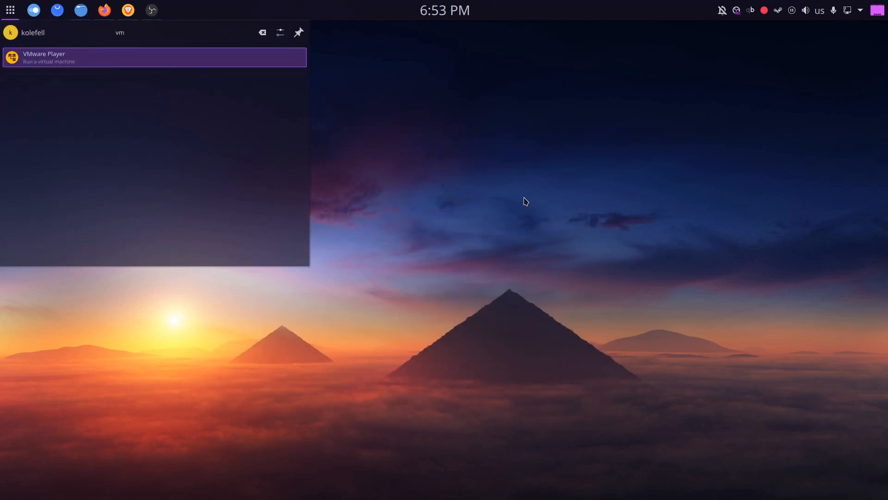
{"action": "key", "text": "Return"}
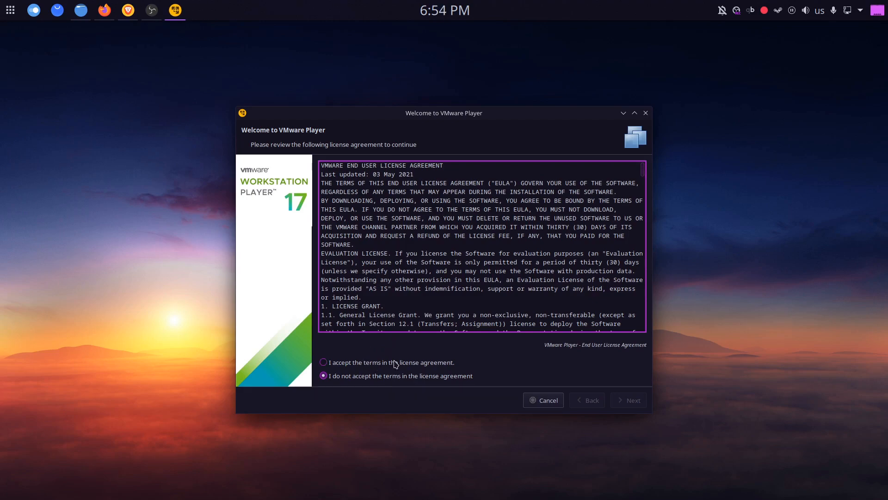
Accept the license agreements for VMware Player and the VMware OVF Tool component for Linux.
{"action": "left_click", "coordinate": [387, 363]}
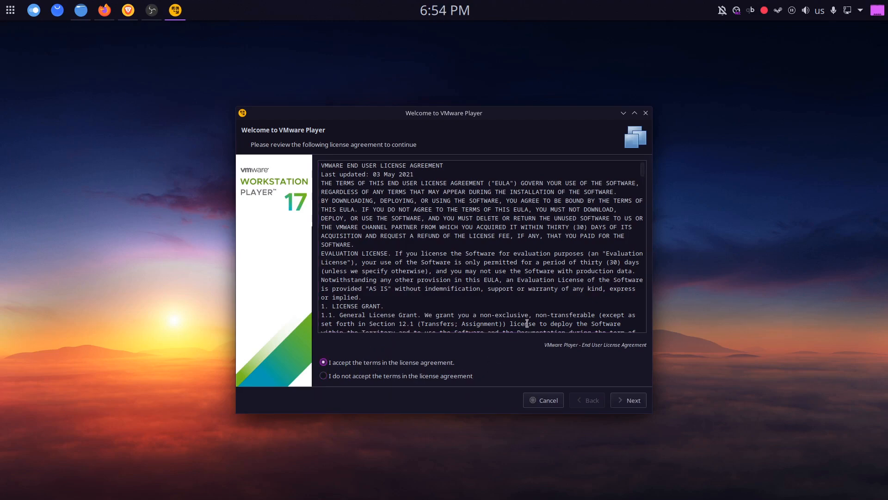
{"action": "left_click", "coordinate": [625, 404]}
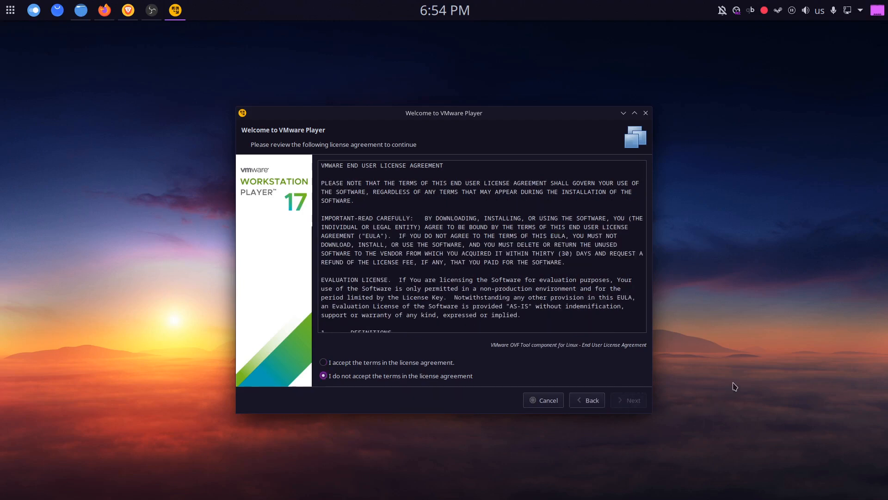
{"action": "left_click", "coordinate": [371, 365]}
{"action": "left_click", "coordinate": [371, 364]}
{"action": "left_click", "coordinate": [628, 401]}
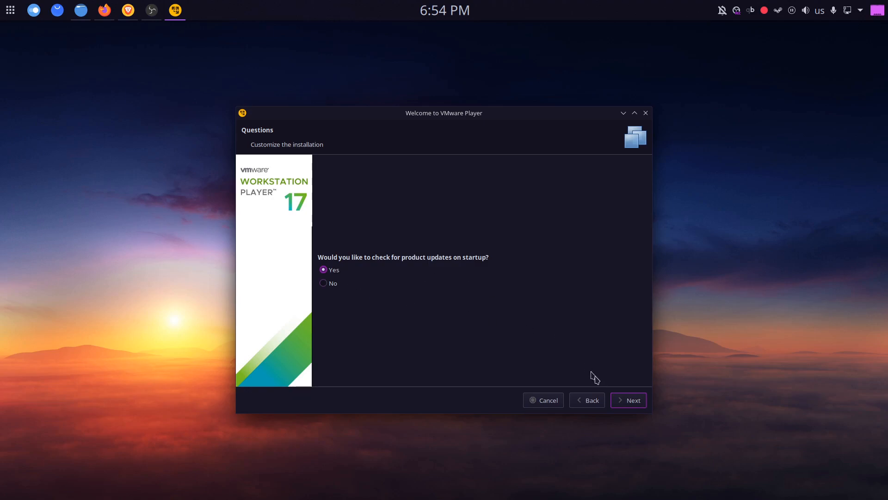
Complete the setup wizard with startup update checks on, CEIP participation declined and free non-commercial use, and dismiss the thank-you message.
{"action": "left_click", "coordinate": [629, 400]}
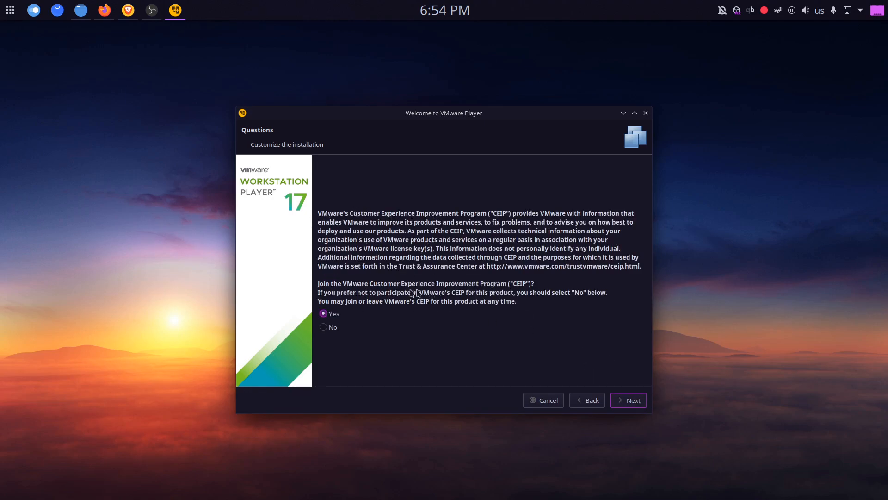
{"action": "left_click", "coordinate": [328, 328]}
{"action": "left_click", "coordinate": [626, 401]}
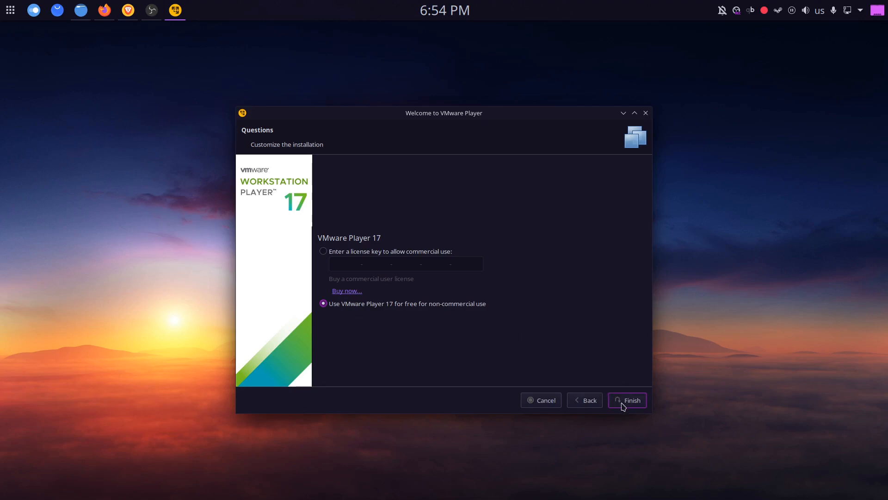
{"action": "left_click", "coordinate": [638, 400]}
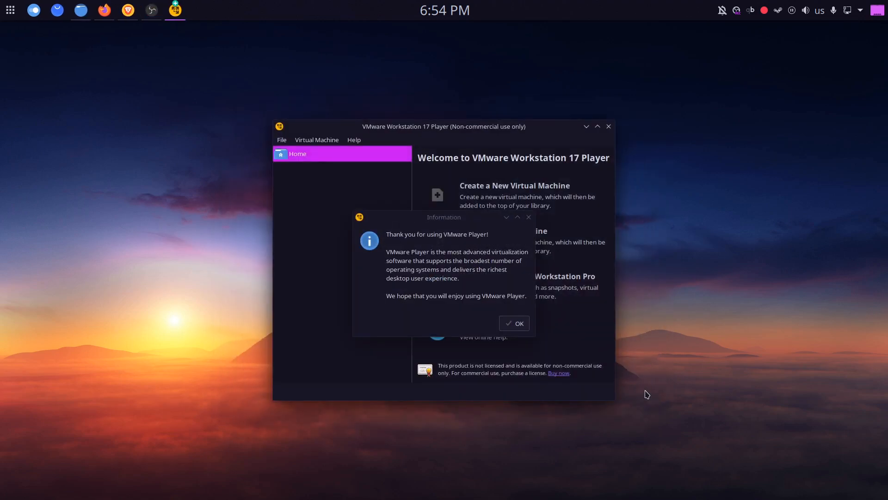
{"action": "left_click", "coordinate": [512, 322]}
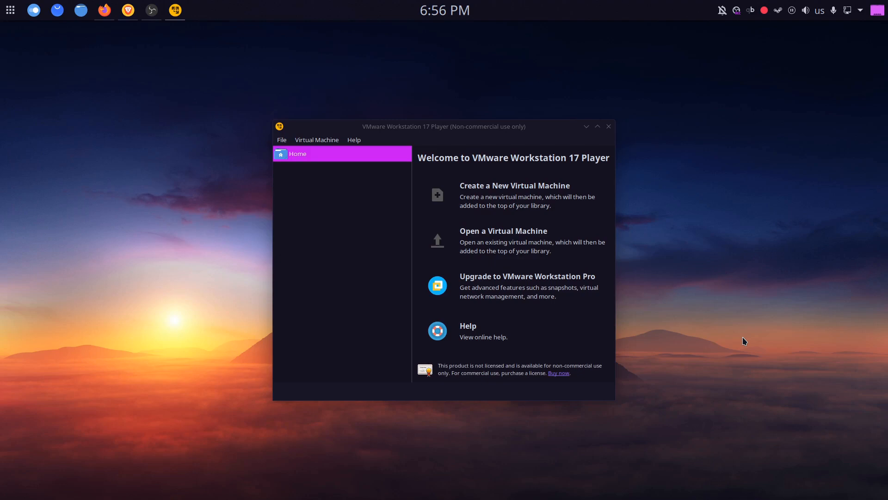
Examine the executable permission of the VMware Player bundle file in the Downloads folder, and close the file manager.
{"action": "left_click", "coordinate": [88, 18]}
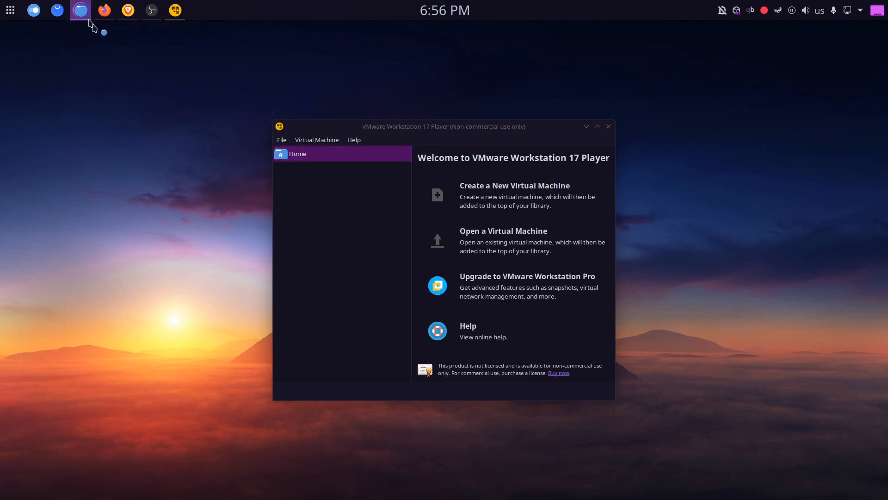
{"action": "left_click", "coordinate": [643, 320]}
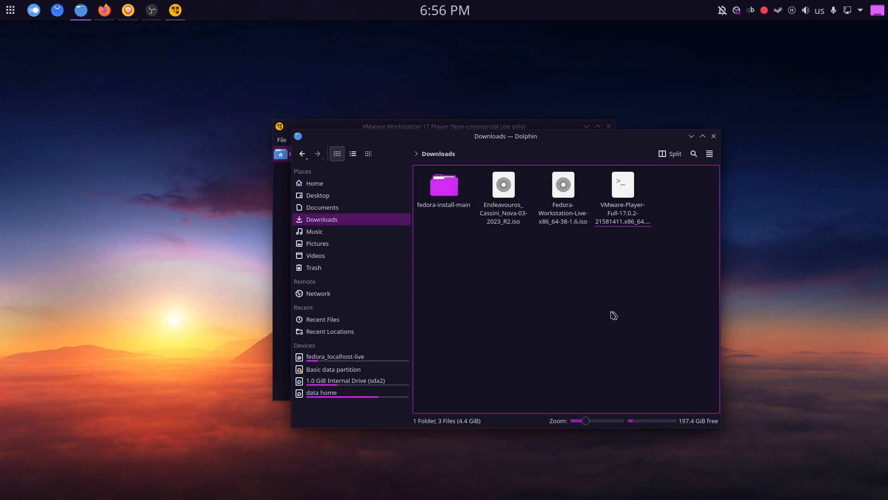
{"action": "left_click", "coordinate": [624, 197]}
{"action": "right_click", "coordinate": [623, 197]}
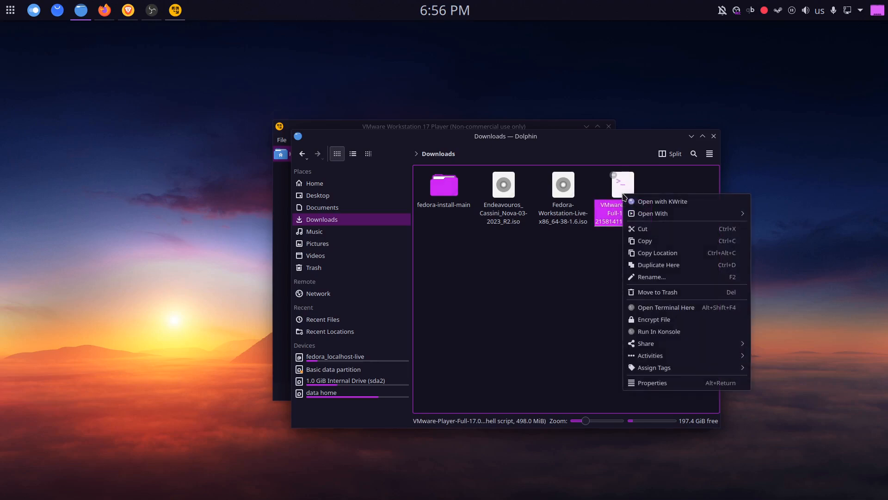
{"action": "left_click", "coordinate": [672, 384]}
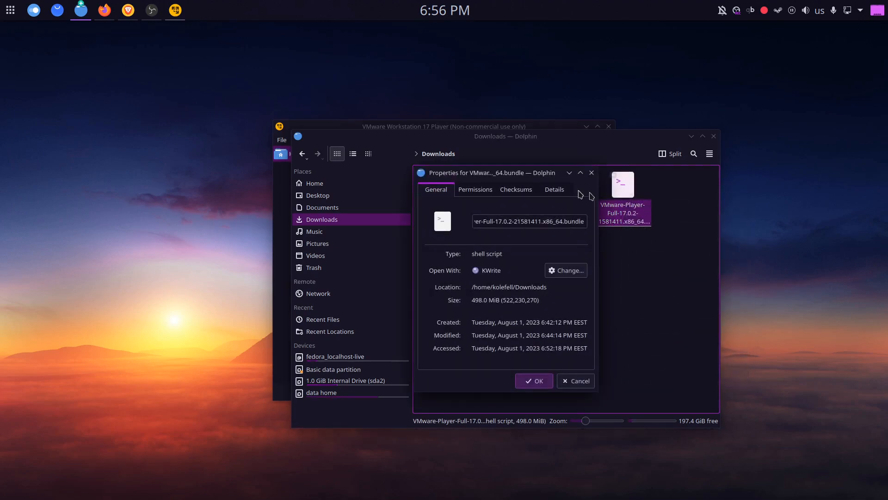
{"action": "left_click", "coordinate": [473, 191]}
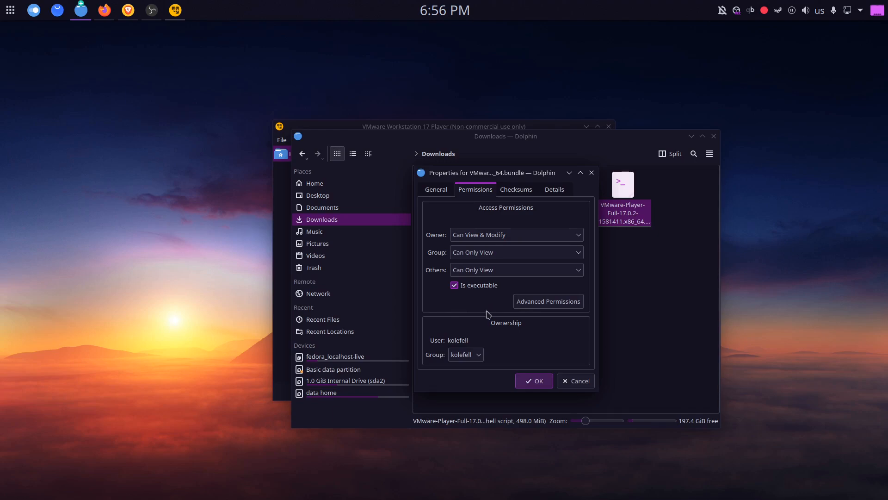
{"action": "left_click", "coordinate": [534, 383]}
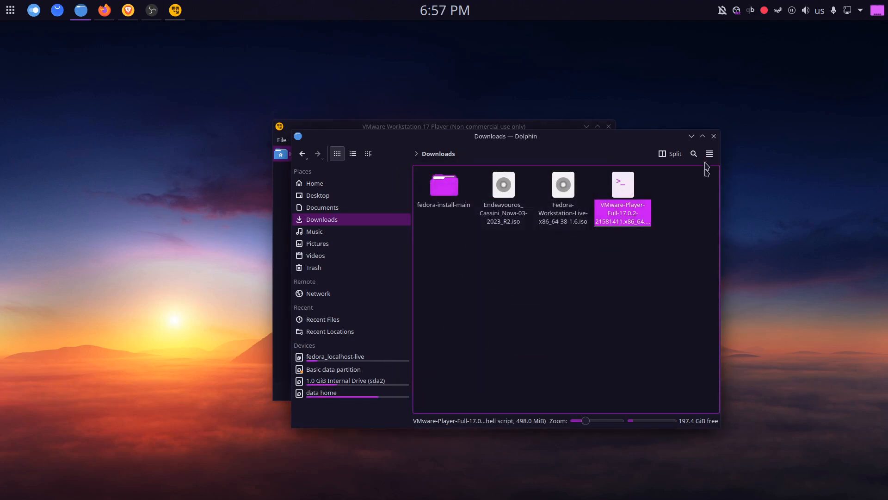
{"action": "left_click", "coordinate": [714, 136]}
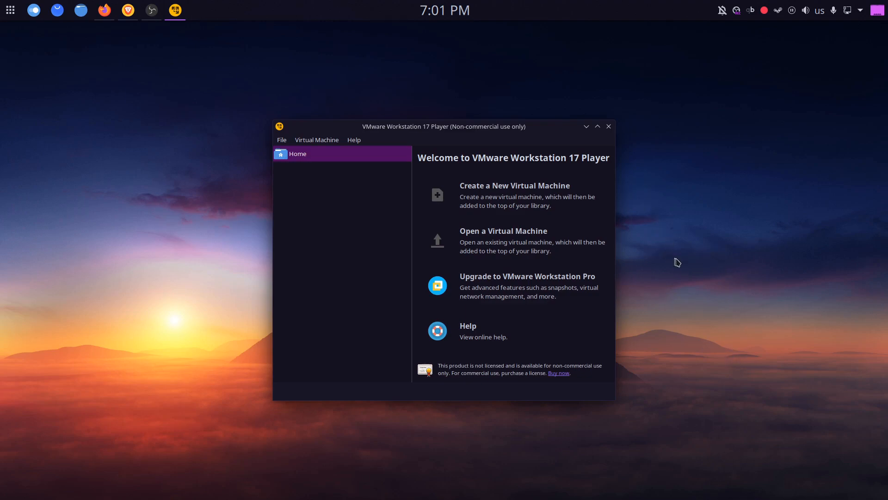
Start creating a new virtual machine that installs its operating system from the ISO image Fedora-Workstation-Live-x86_64-38-1.6.iso.
{"action": "left_click", "coordinate": [508, 201]}
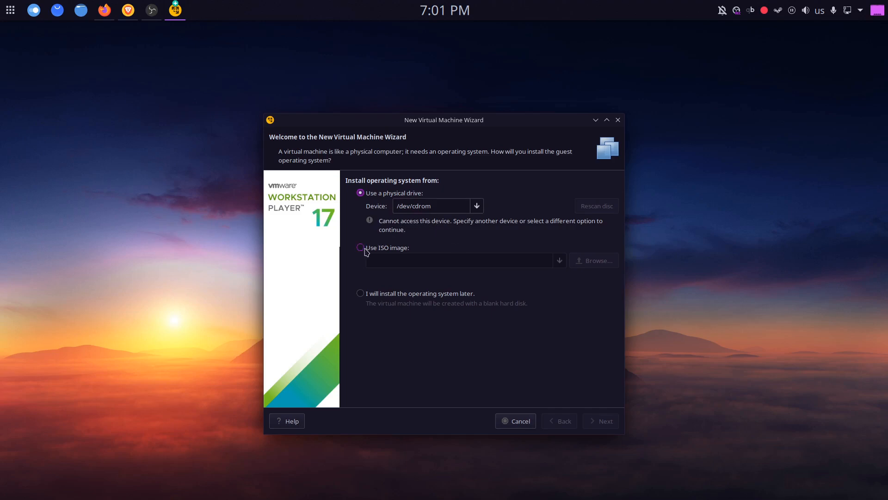
{"action": "left_click", "coordinate": [361, 247]}
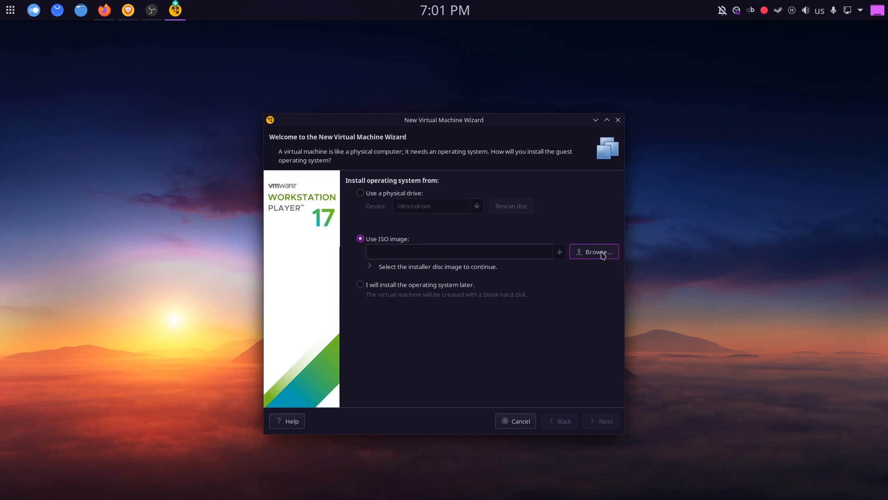
{"action": "left_click", "coordinate": [598, 251]}
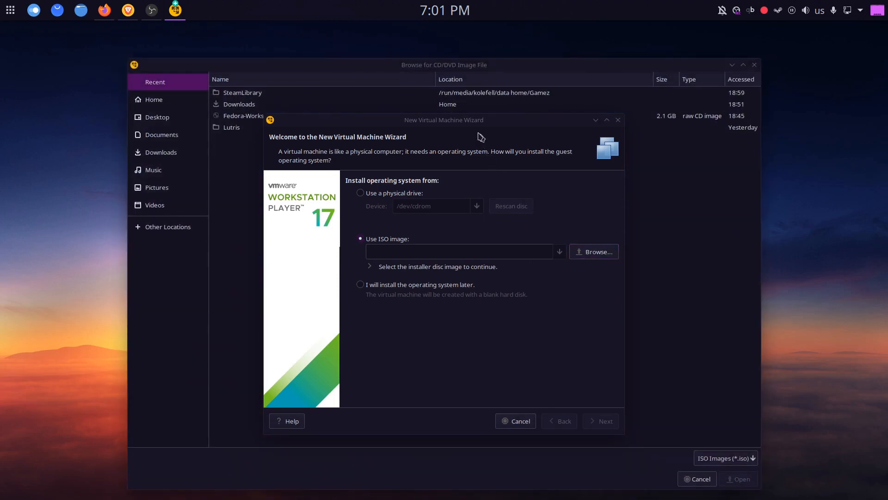
{"action": "left_click_drag", "start_coordinate": [472, 126], "coordinate": [718, 177]}
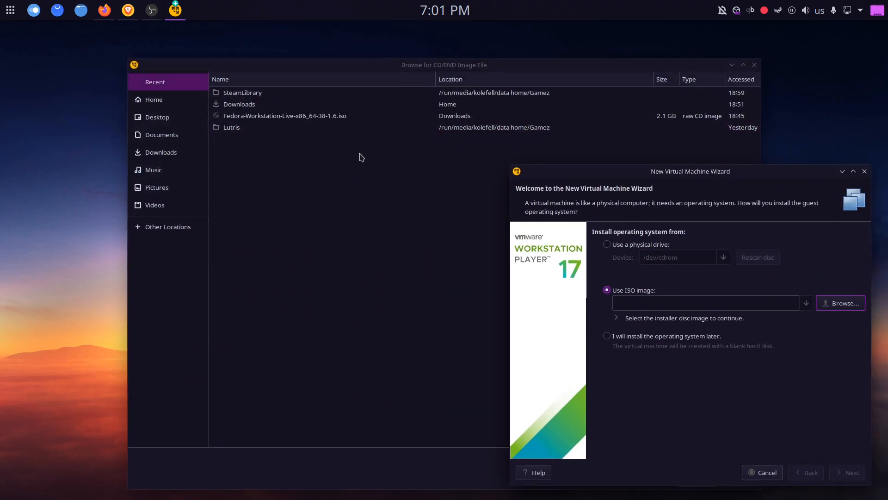
{"action": "left_click", "coordinate": [319, 118]}
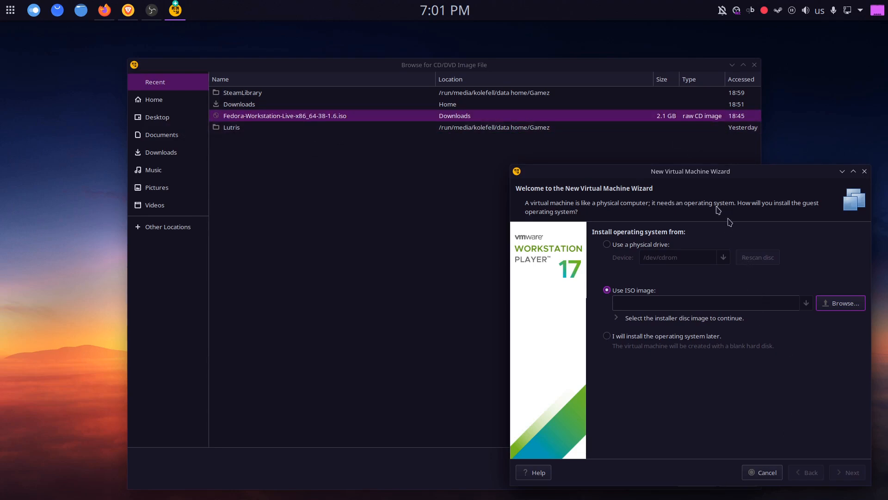
{"action": "left_click", "coordinate": [283, 119]}
{"action": "double_click", "coordinate": [284, 118]}
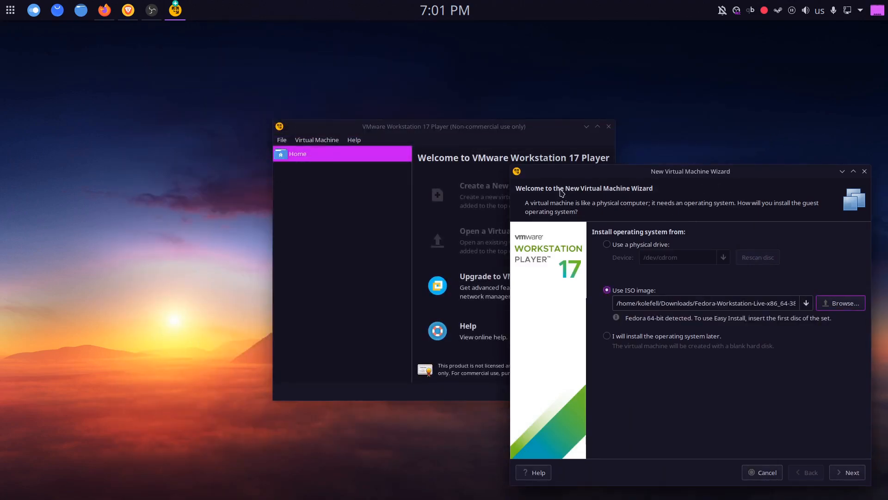
{"action": "left_click_drag", "start_coordinate": [697, 176], "coordinate": [414, 130]}
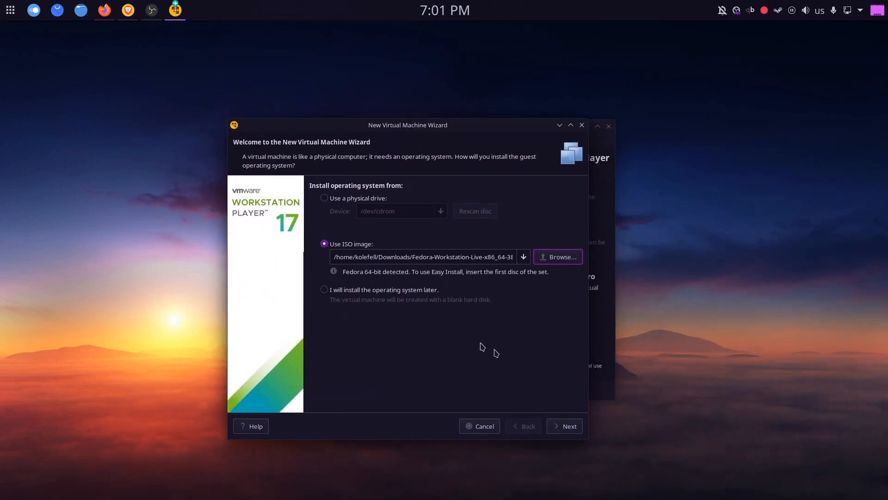
{"action": "left_click_drag", "start_coordinate": [344, 272], "coordinate": [400, 275]}
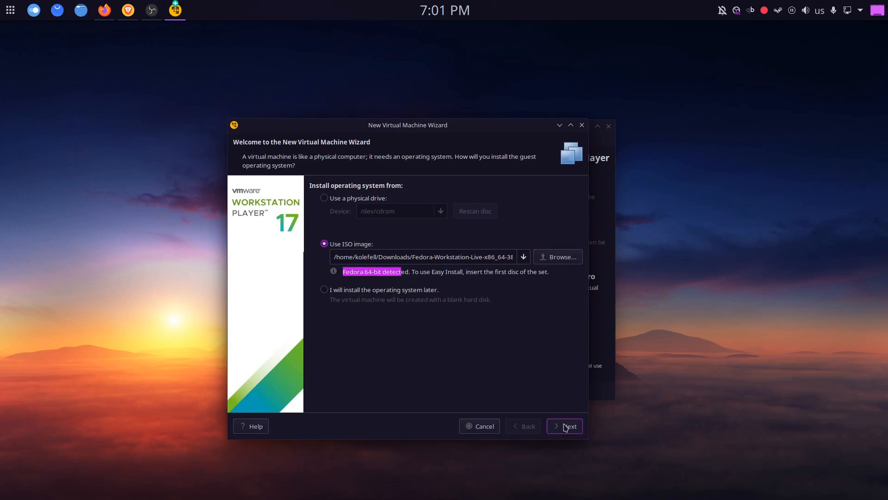
{"action": "left_click", "coordinate": [563, 426]}
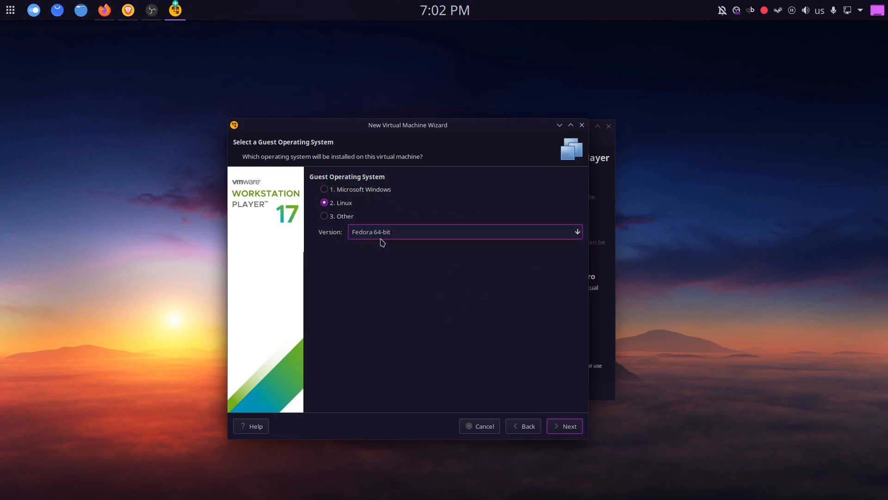
Look through the available Linux versions and continue with Fedora 64-bit as the guest operating system.
{"action": "left_click", "coordinate": [425, 234]}
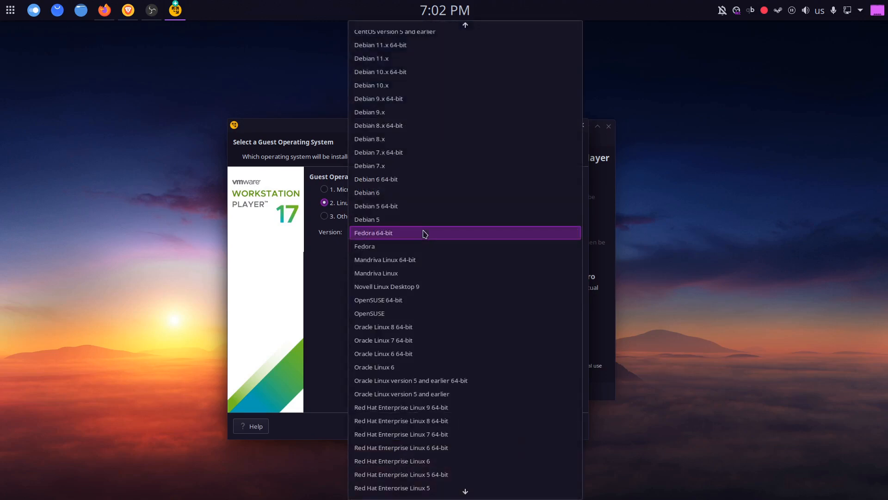
{"action": "scroll", "coordinate": [425, 233], "scroll_direction": "up", "scroll_amount": 3}
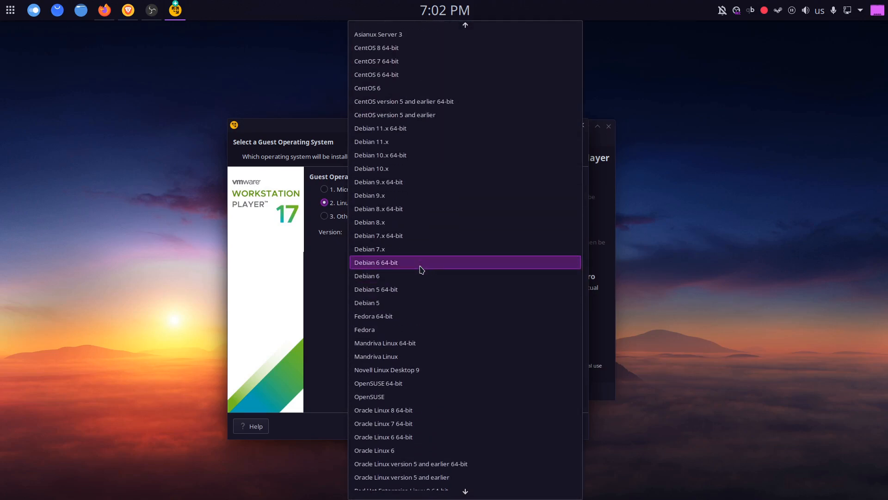
{"action": "scroll", "coordinate": [437, 230], "scroll_direction": "down", "scroll_amount": 6}
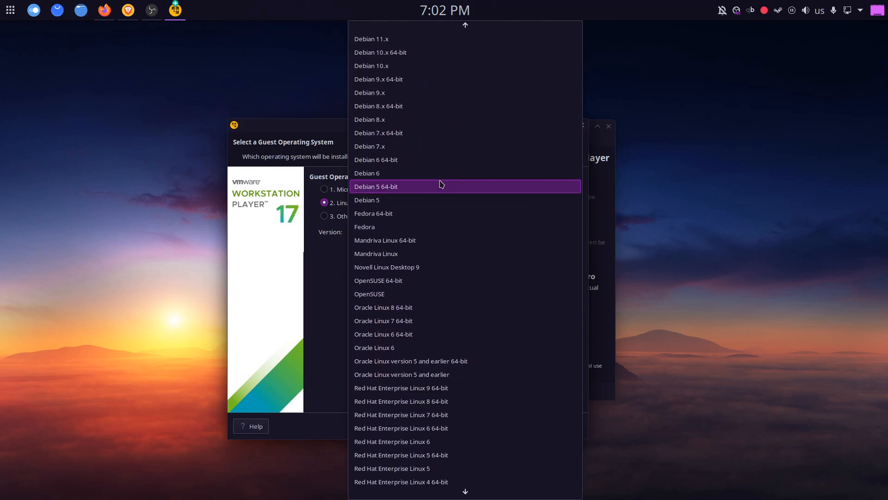
{"action": "scroll", "coordinate": [438, 191], "scroll_direction": "down", "scroll_amount": 8}
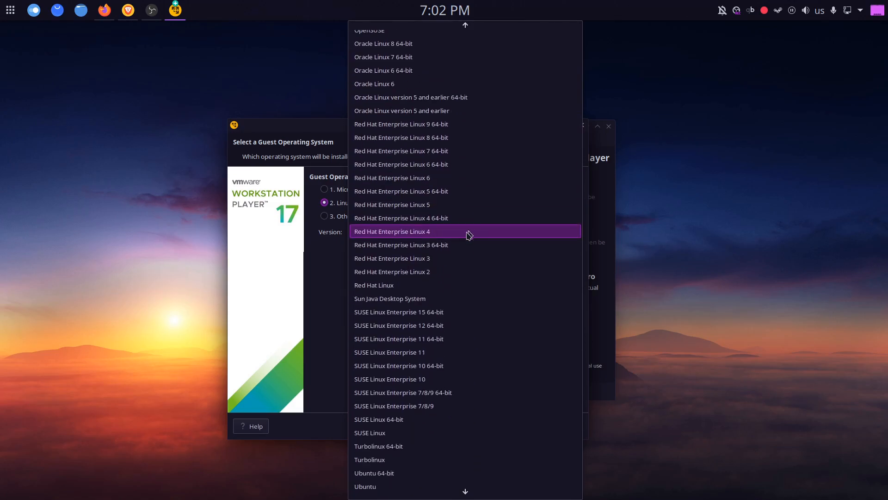
{"action": "left_click", "coordinate": [319, 313]}
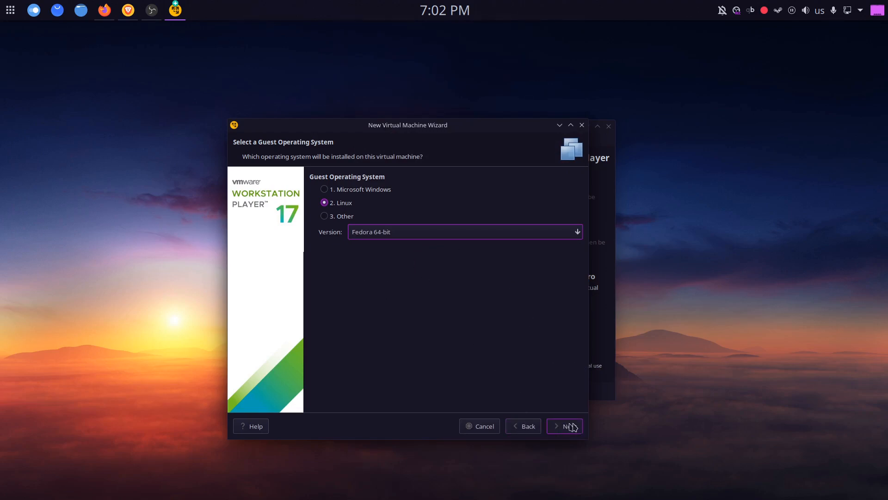
{"action": "left_click", "coordinate": [569, 426]}
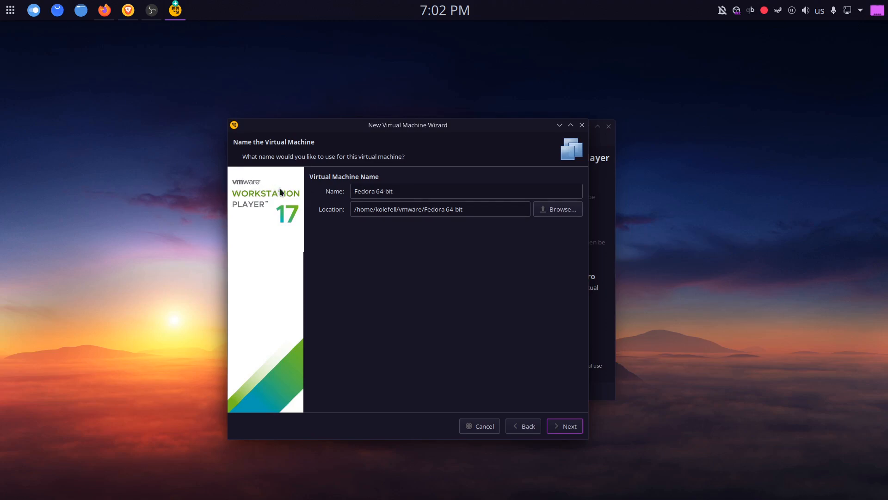
Name the virtual machine "My First VM" and continue with the default location.
{"action": "triple_click", "coordinate": [409, 193]}
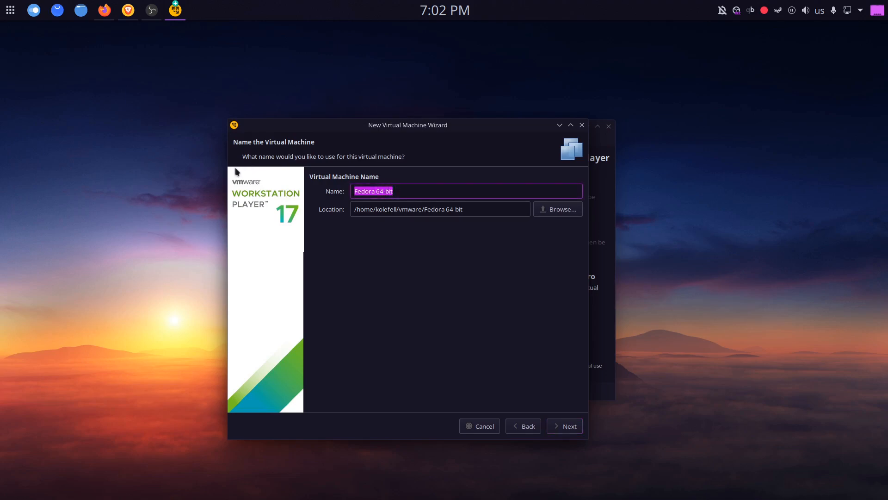
{"action": "type", "text": "My First VM"}
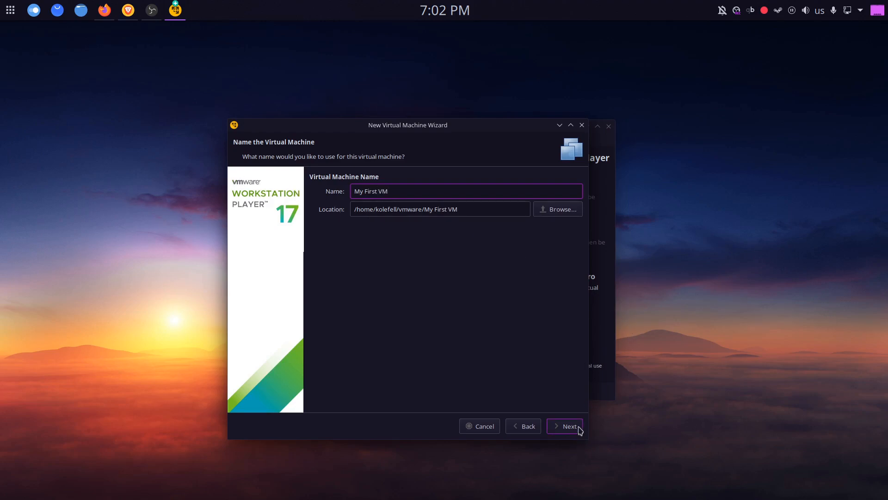
{"action": "left_click", "coordinate": [574, 427]}
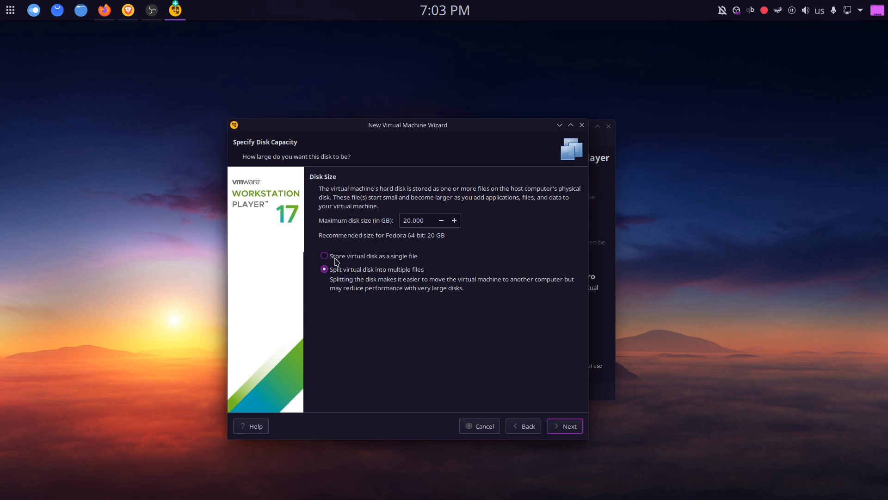
Store the 20 GB virtual disk as a single file and open the hardware customization for the virtual machine.
{"action": "left_click", "coordinate": [334, 259]}
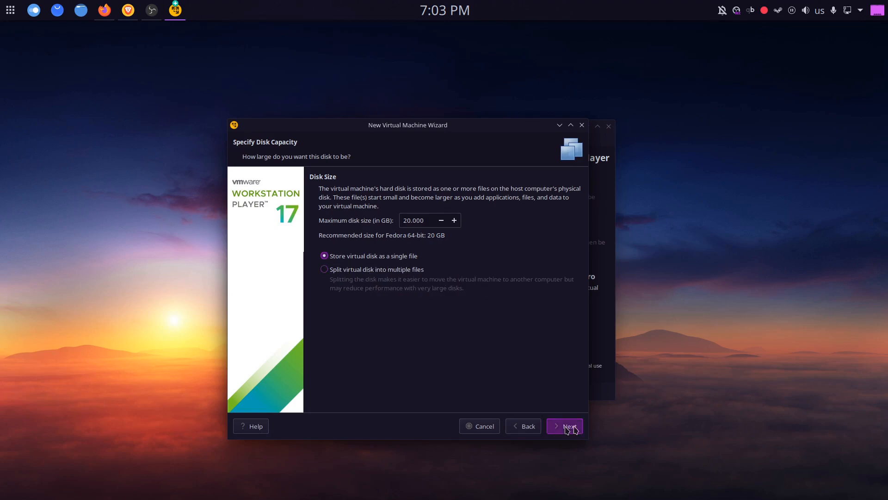
{"action": "left_click", "coordinate": [560, 428]}
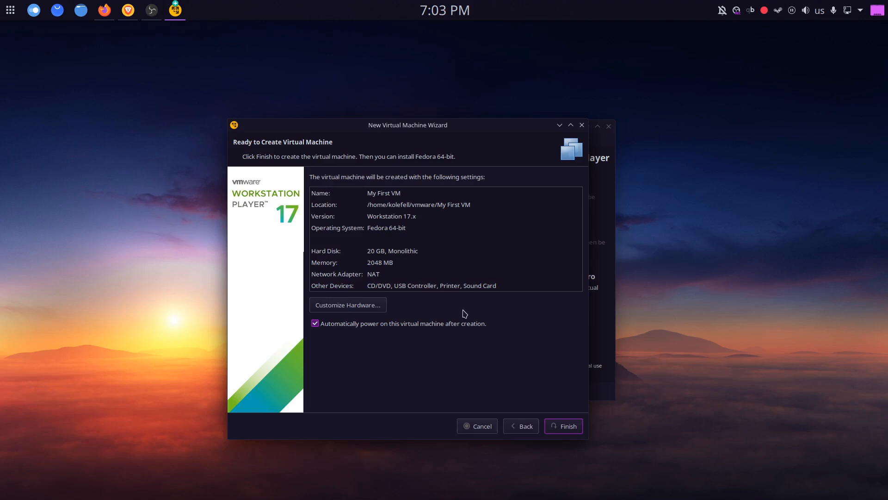
{"action": "left_click", "coordinate": [356, 309]}
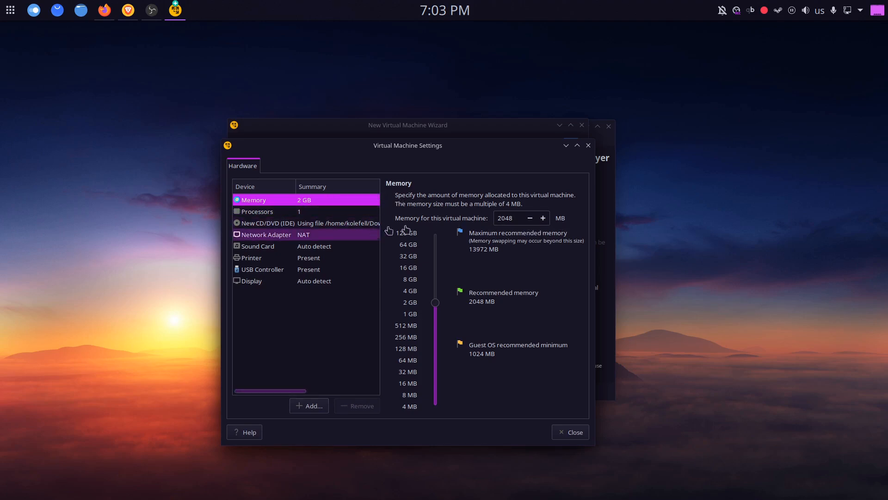
Allocate 4096 MB of memory and 2 processor cores to the virtual machine.
{"action": "left_click_drag", "start_coordinate": [436, 307], "coordinate": [441, 301]}
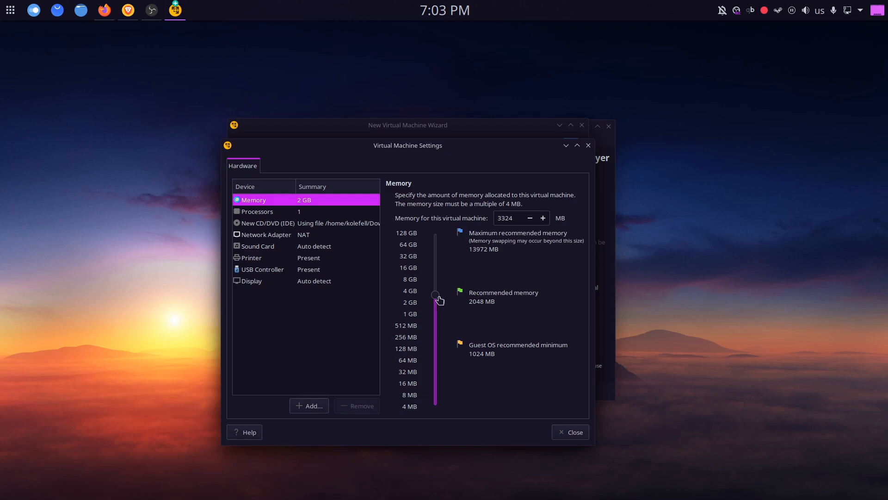
{"action": "left_click_drag", "start_coordinate": [437, 298], "coordinate": [438, 295]}
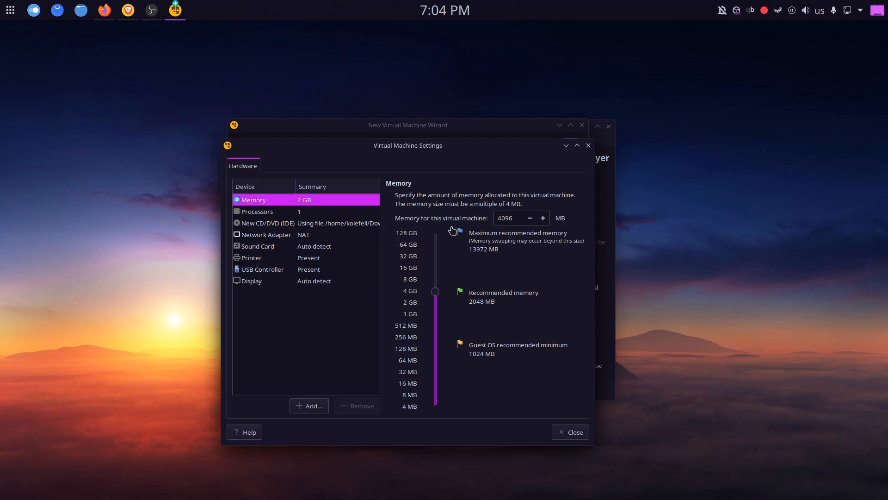
{"action": "left_click", "coordinate": [282, 211]}
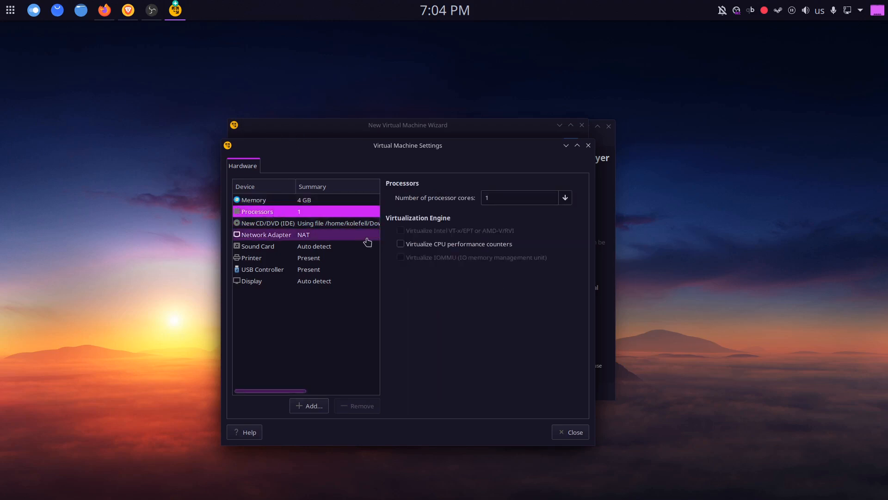
{"action": "left_click", "coordinate": [566, 198]}
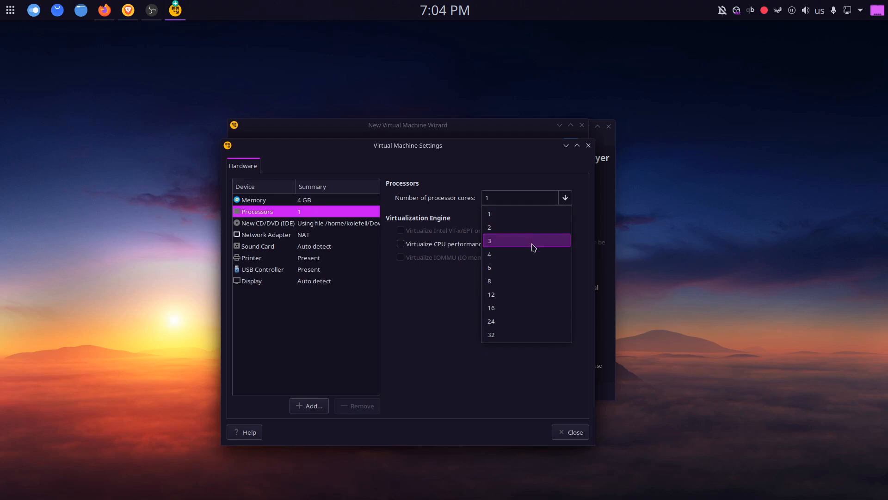
{"action": "left_click", "coordinate": [436, 333]}
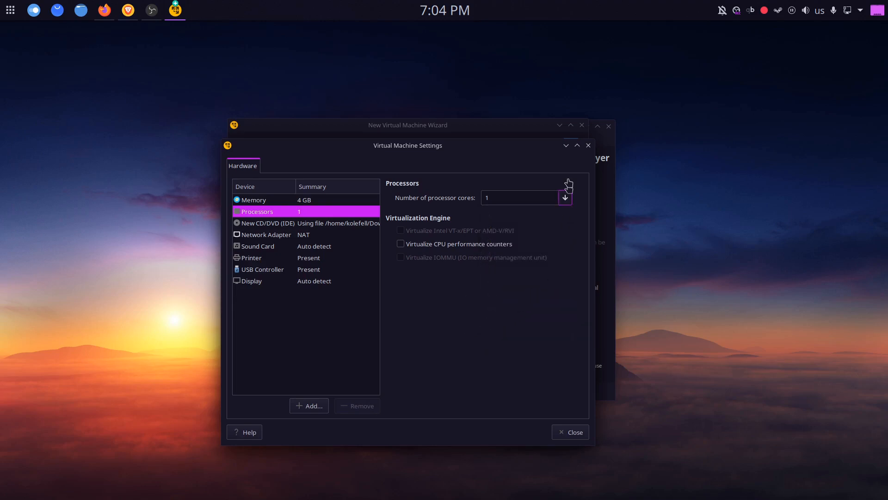
{"action": "left_click", "coordinate": [565, 198]}
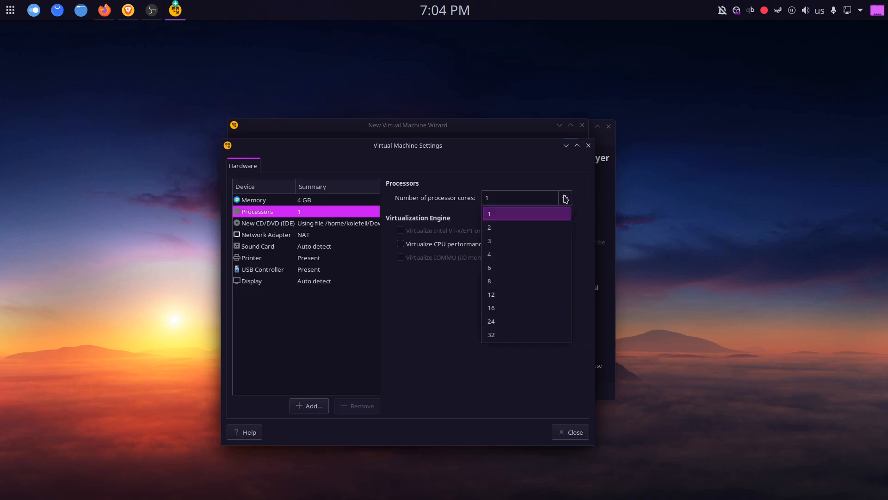
{"action": "left_click", "coordinate": [519, 228]}
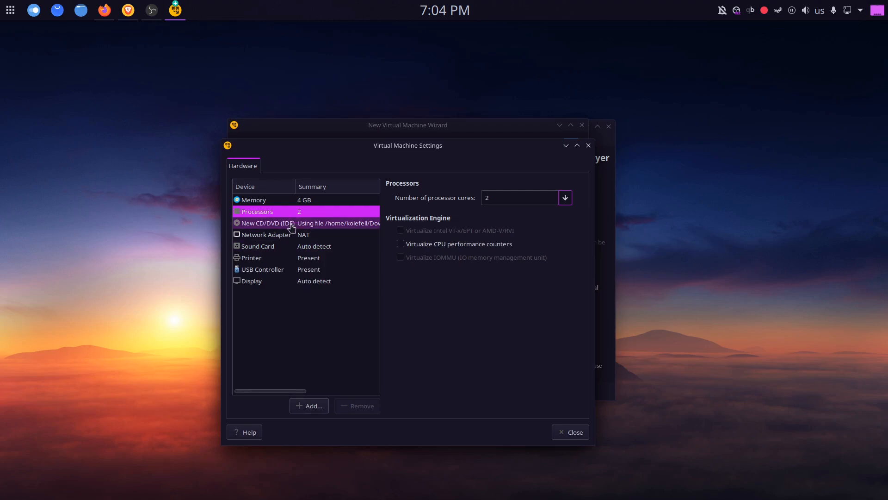
Check the network adapter options, set the display's graphics memory to 2 GB and close the hardware settings.
{"action": "left_click", "coordinate": [291, 237]}
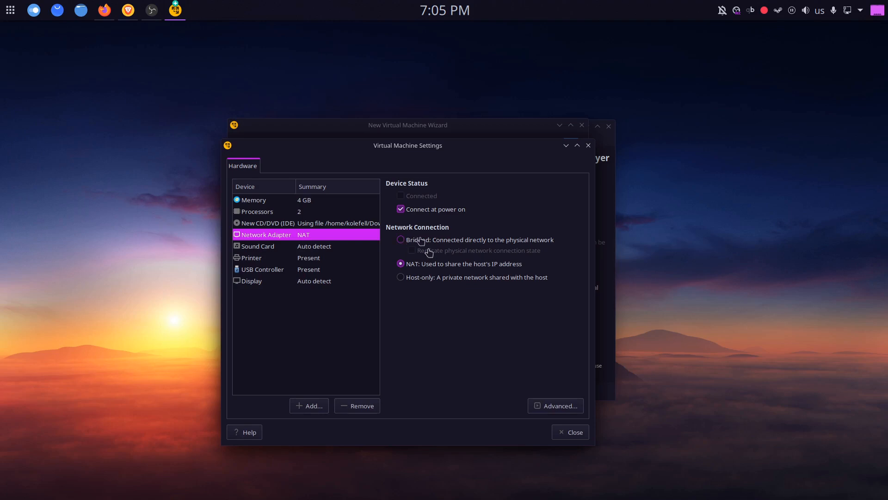
{"action": "left_click", "coordinate": [319, 282]}
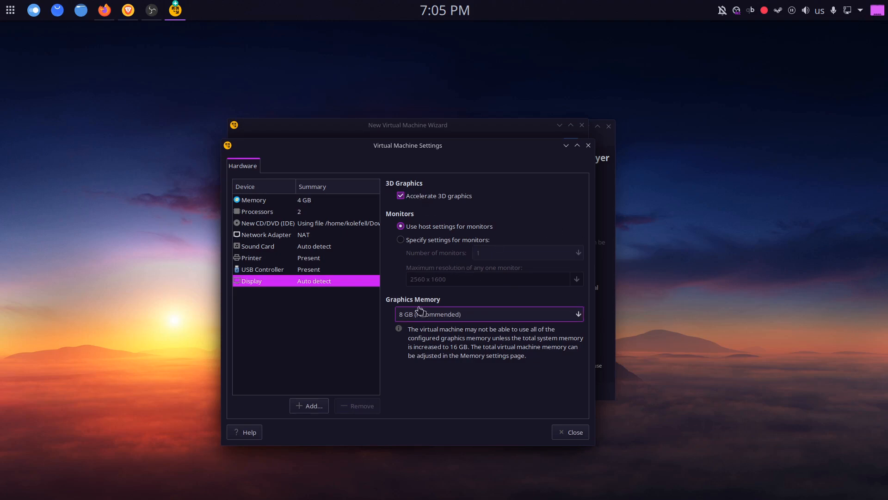
{"action": "left_click", "coordinate": [476, 314]}
{"action": "left_click", "coordinate": [469, 277]}
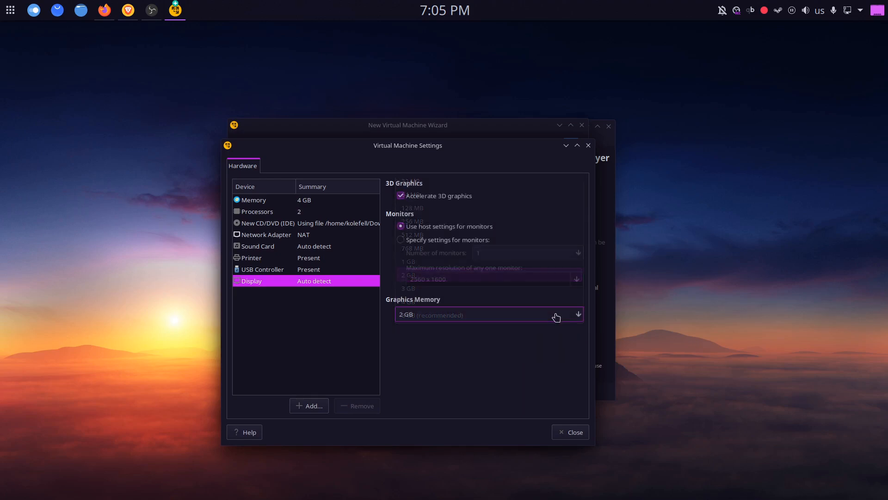
{"action": "left_click", "coordinate": [578, 432]}
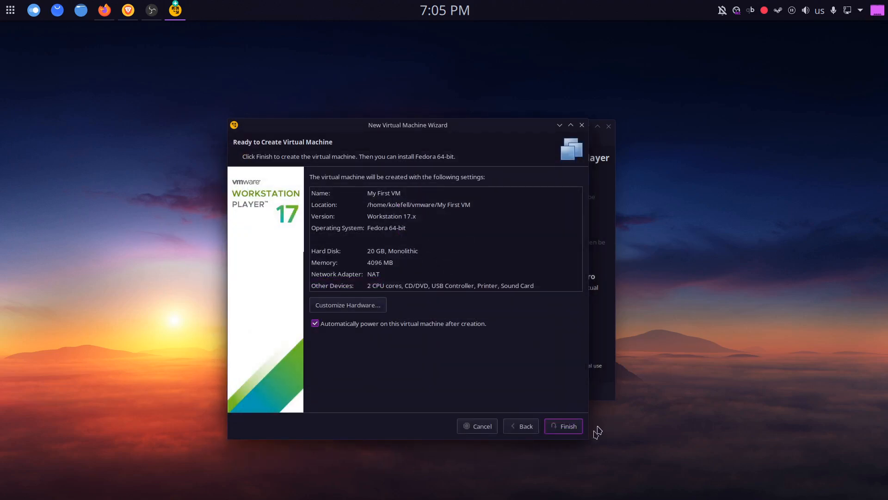
Finish creating the virtual machine and close the wizard with its final information page set not to show again.
{"action": "left_click", "coordinate": [569, 426]}
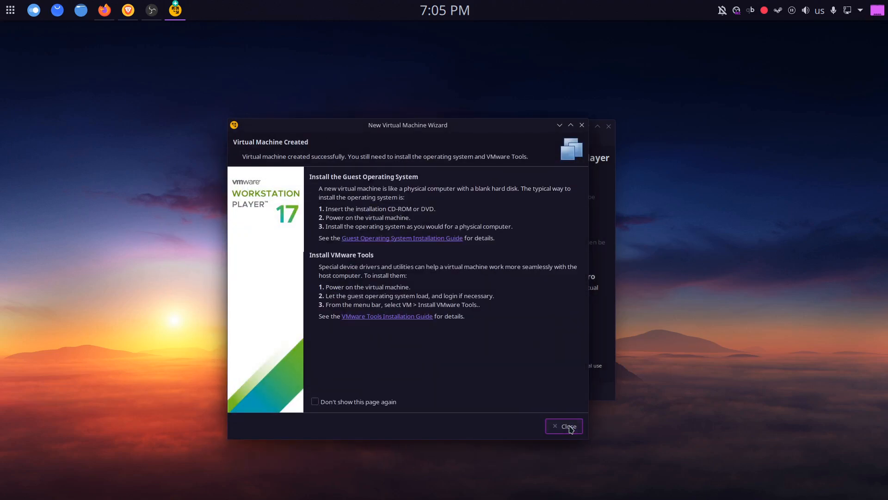
{"action": "left_click", "coordinate": [370, 402]}
{"action": "left_click", "coordinate": [569, 426]}
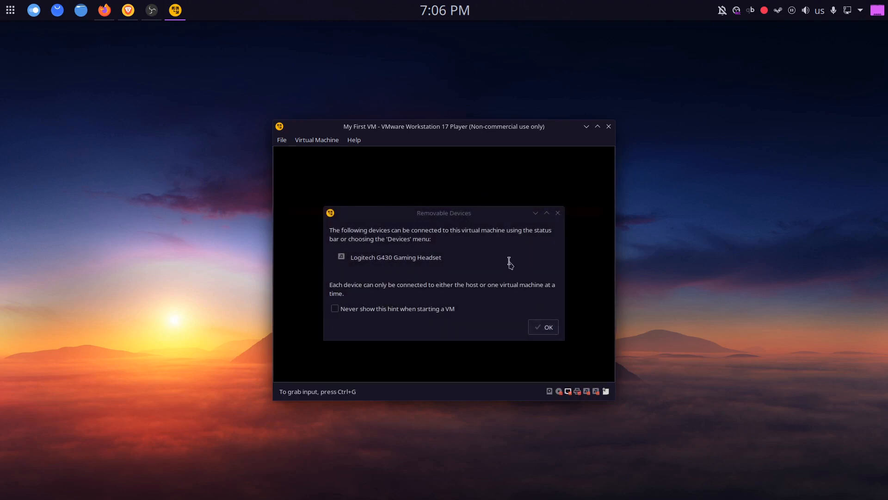
Turn off the removable devices hint shown when starting a VM and minimize the virtual machine window.
{"action": "left_click", "coordinate": [385, 313]}
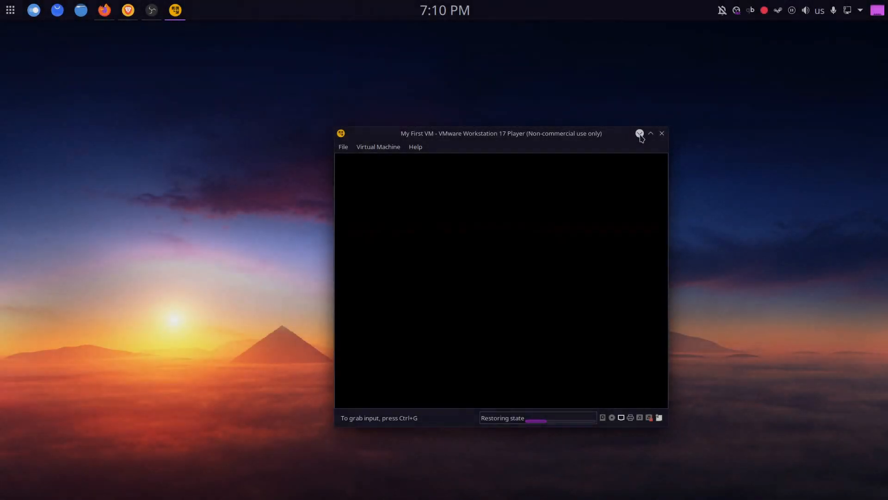
{"action": "left_click", "coordinate": [640, 134]}
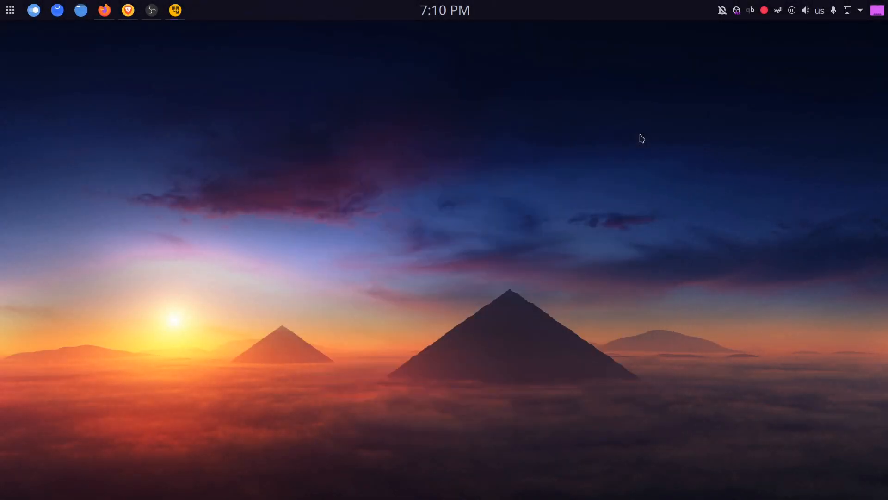